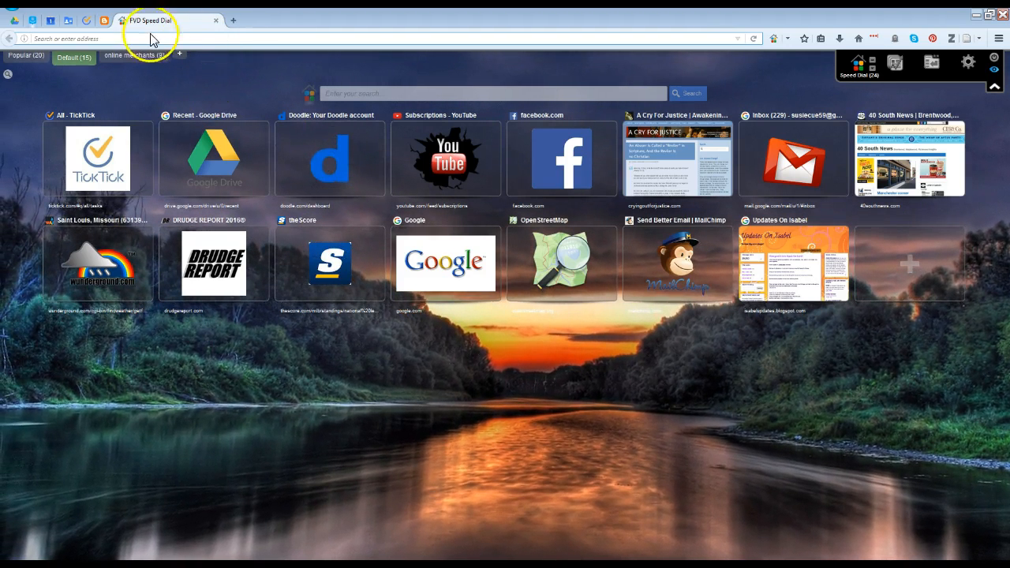
- Go to the eBay home page at ebay.com
click(108, 38)
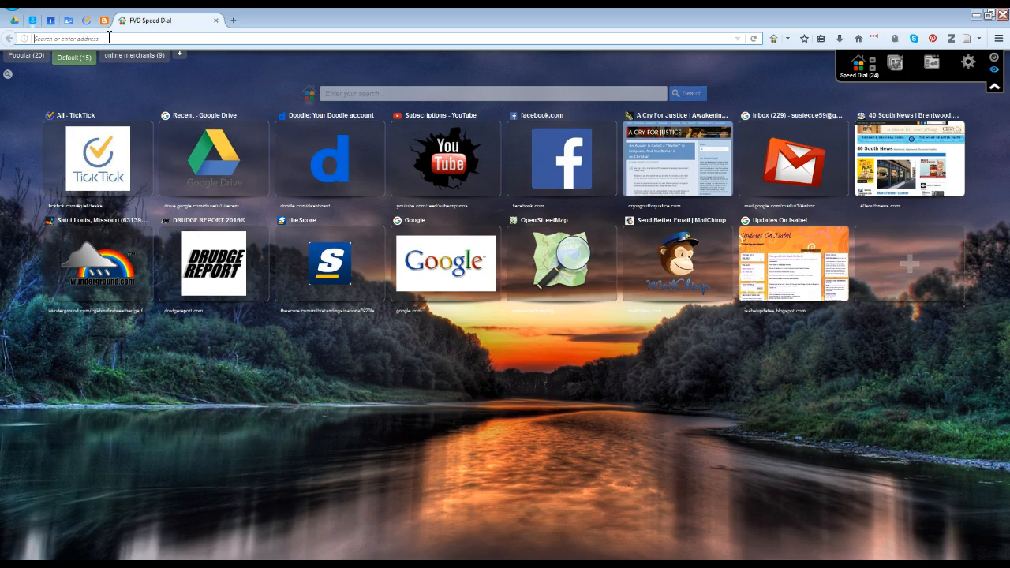
text(ebay.com/)
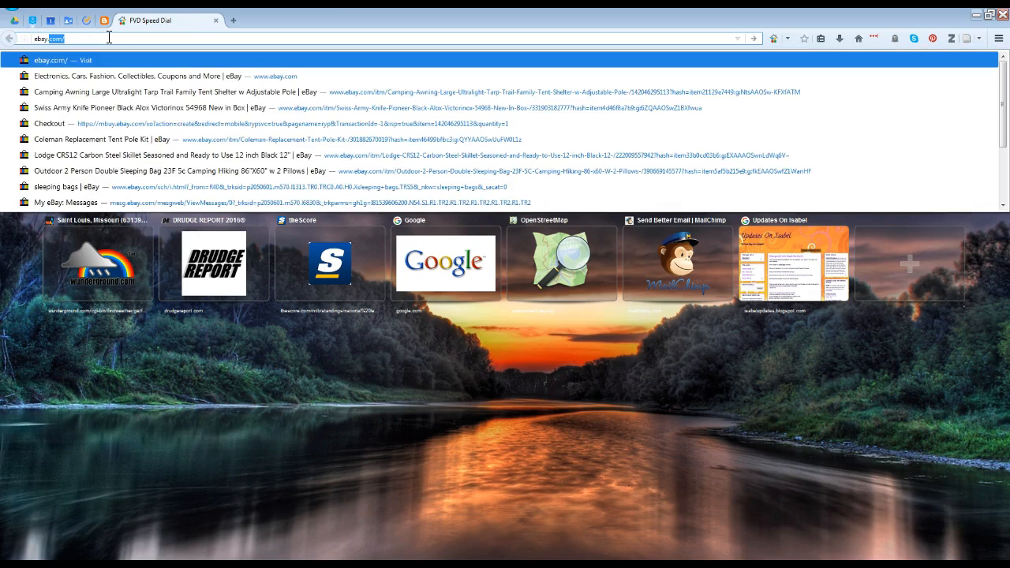
key(Return)
click(170, 60)
- Search eBay for "sleeping bag"
click(324, 81)
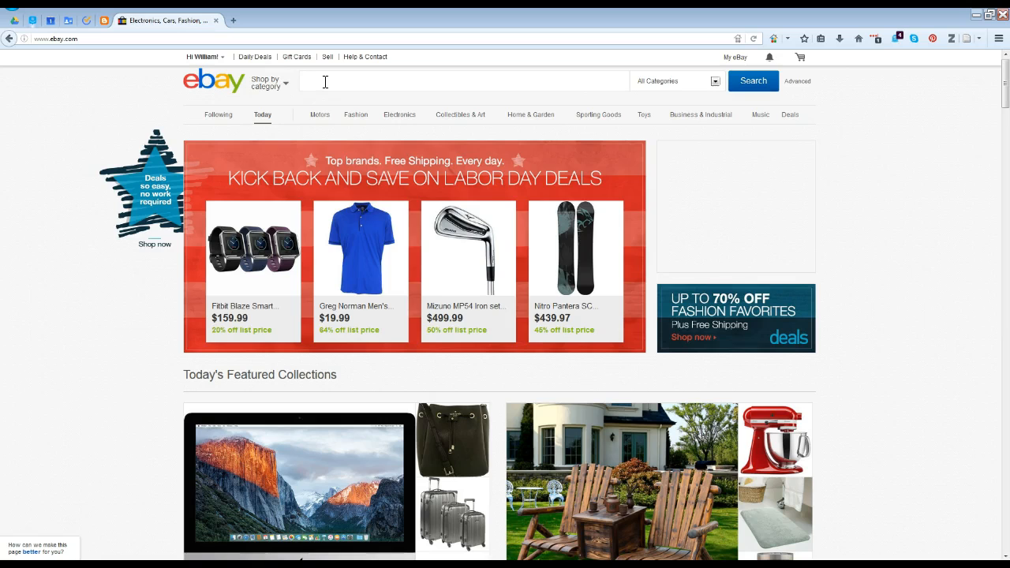
text(sleeping)
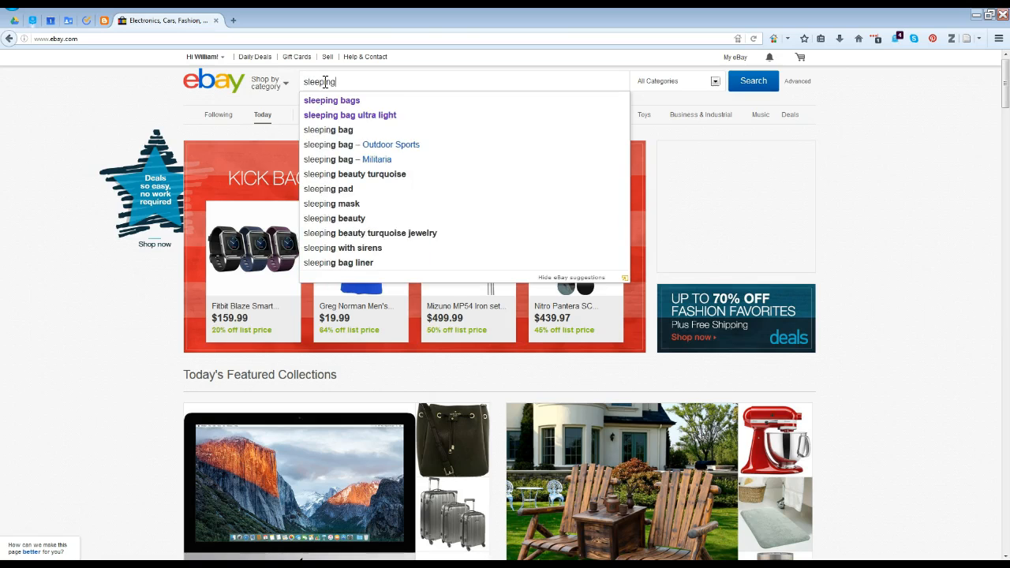
text( bag)
key(Return)
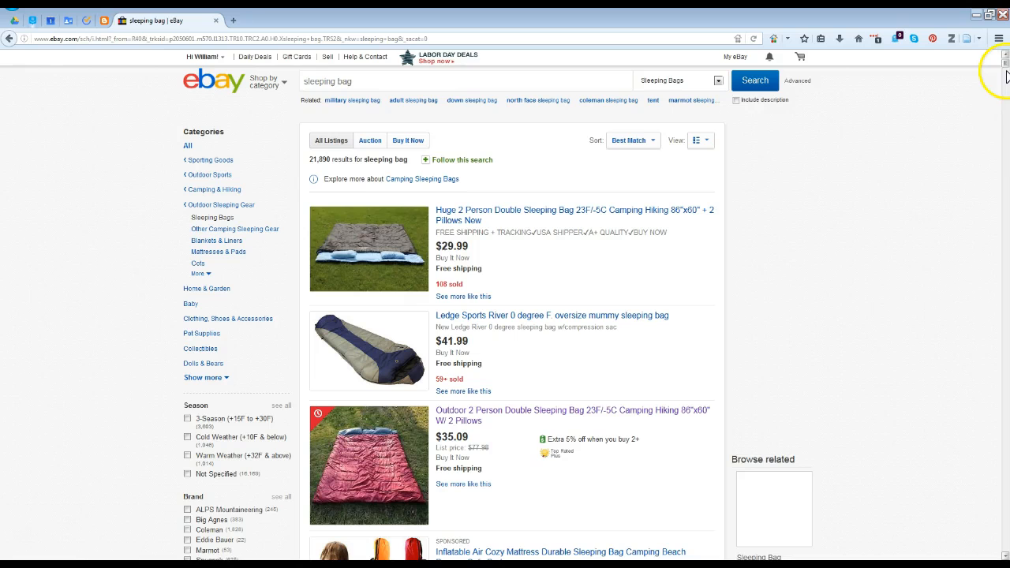
- Open the listing for the COLEMAN Cold Weather Camping Sleeping Bag w/Thermolock Tech from the search results
click(1006, 157)
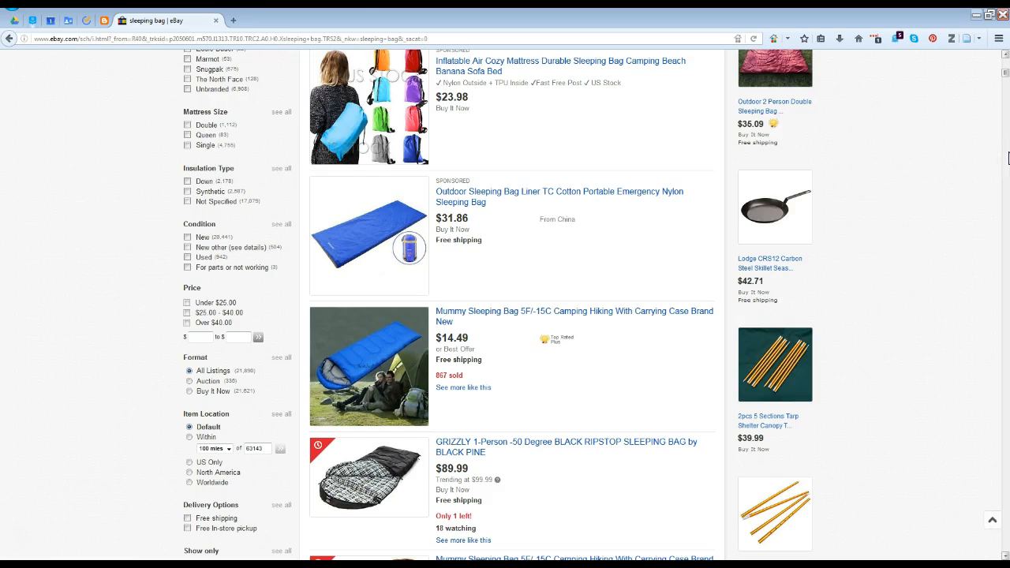
click(1007, 157)
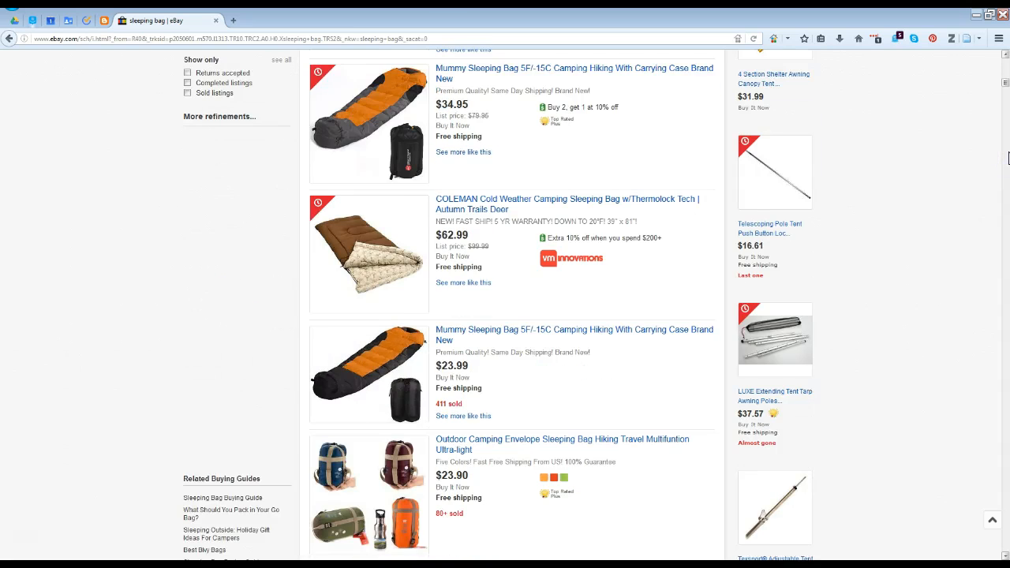
click(467, 202)
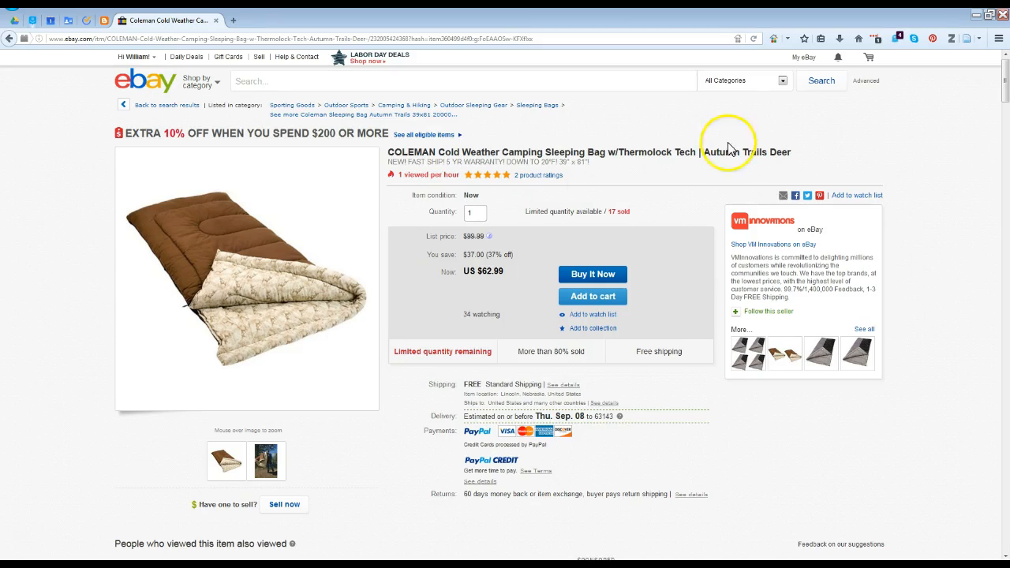
- Save the eBay listing to Zotero's Camping collection as a web page with snapshot
click(951, 39)
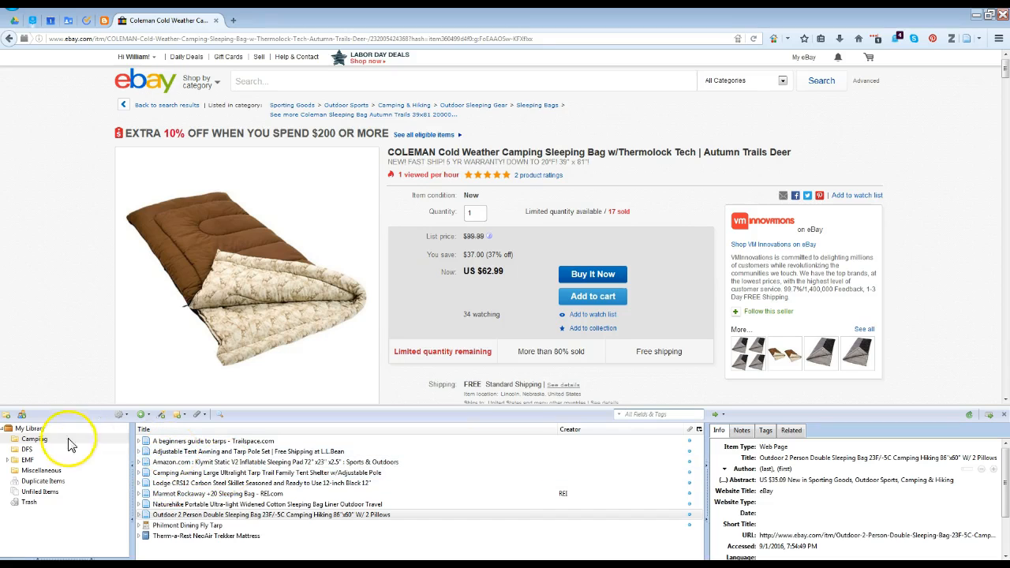
click(34, 439)
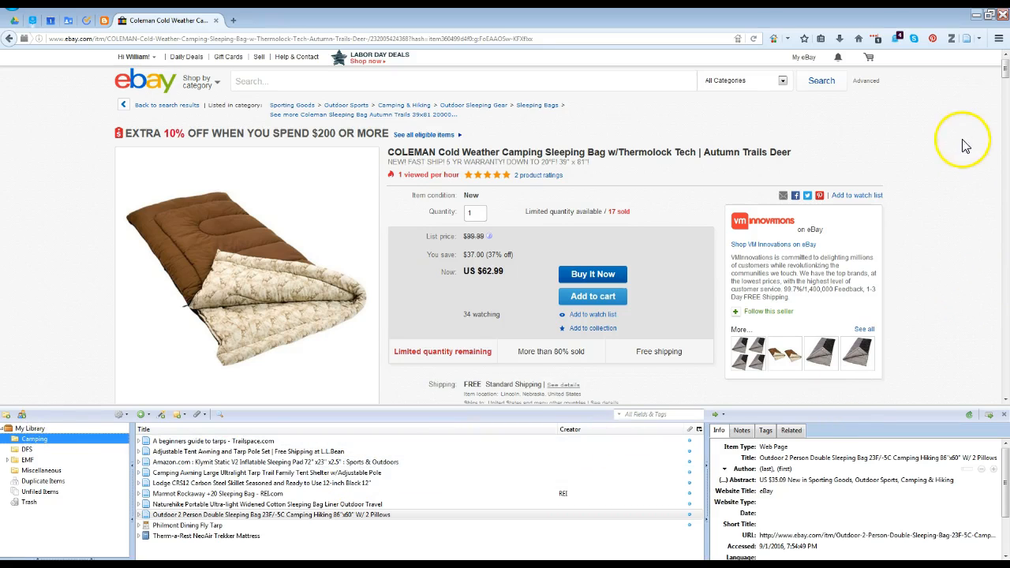
click(979, 39)
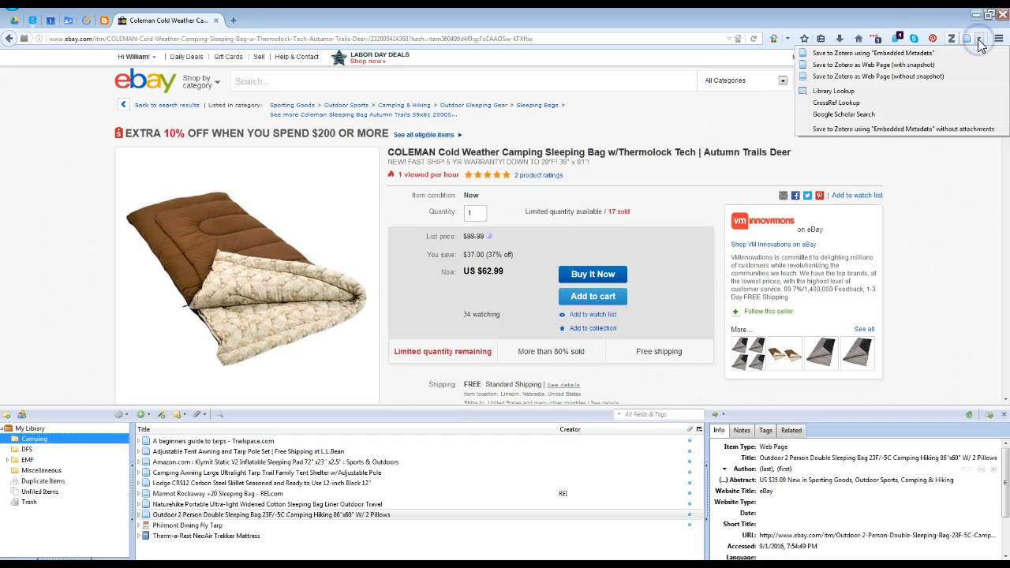
click(873, 64)
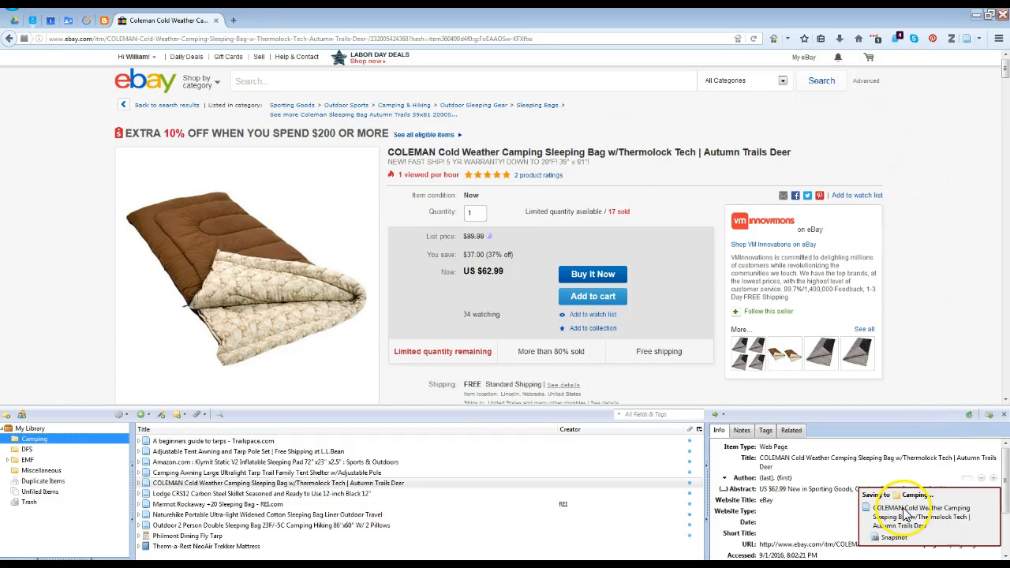
- Expand the saved COLEMAN sleeping bag entry in the Camping collection to show its attached snapshot
click(168, 484)
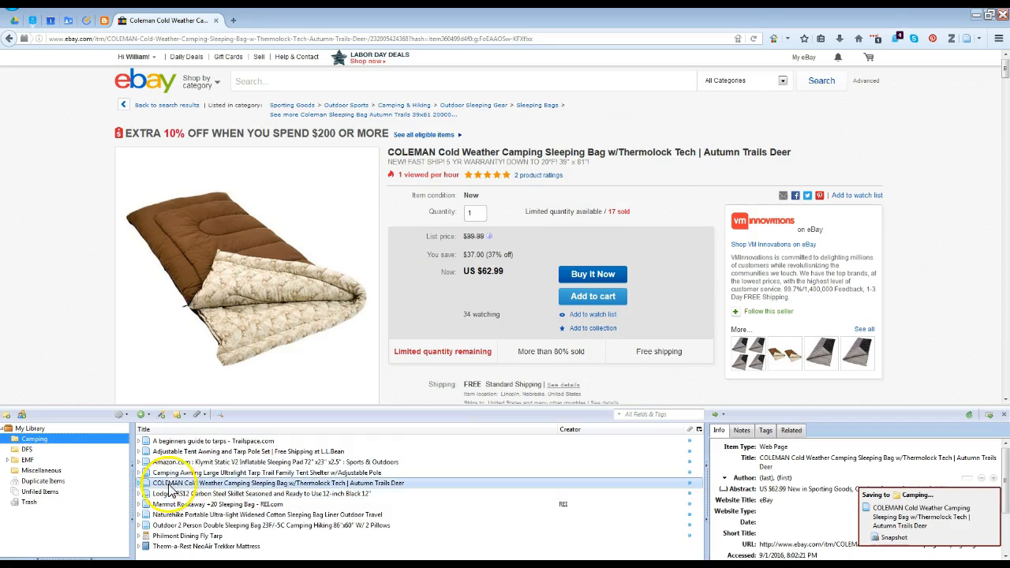
click(139, 483)
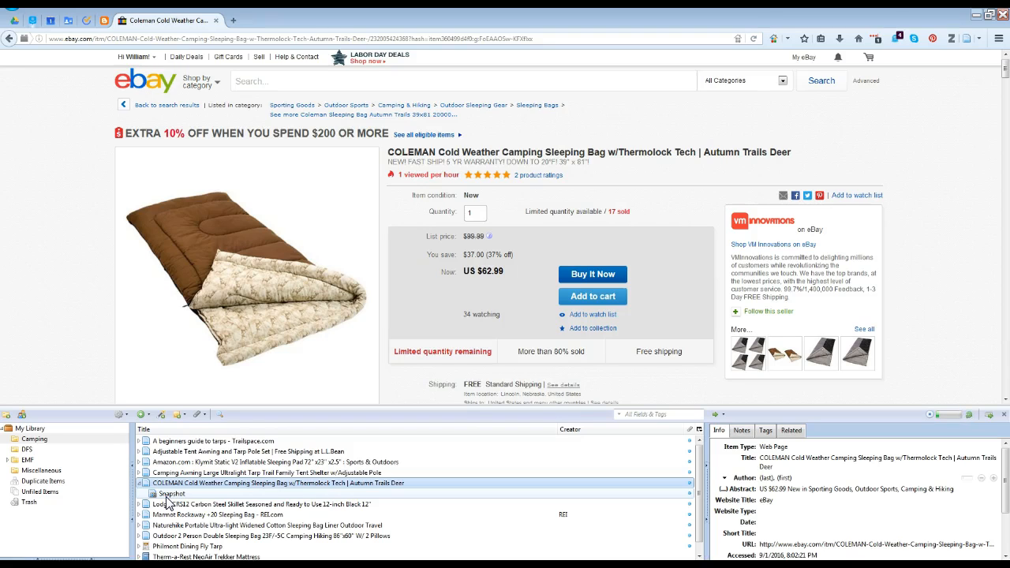
click(178, 484)
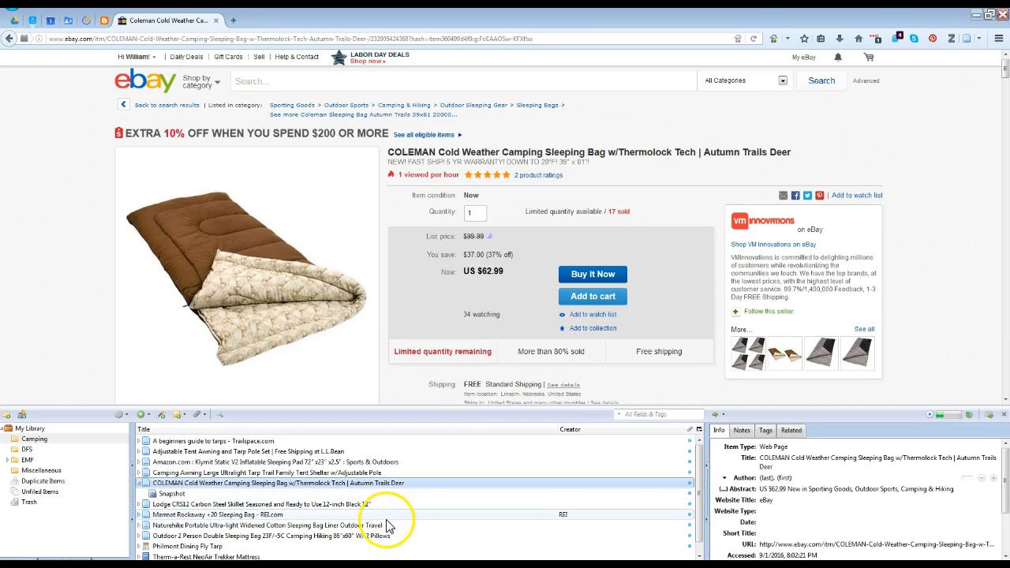
- Review the saved entry's metadata, including item type, title, author, abstract, website title, URL and dates
click(810, 490)
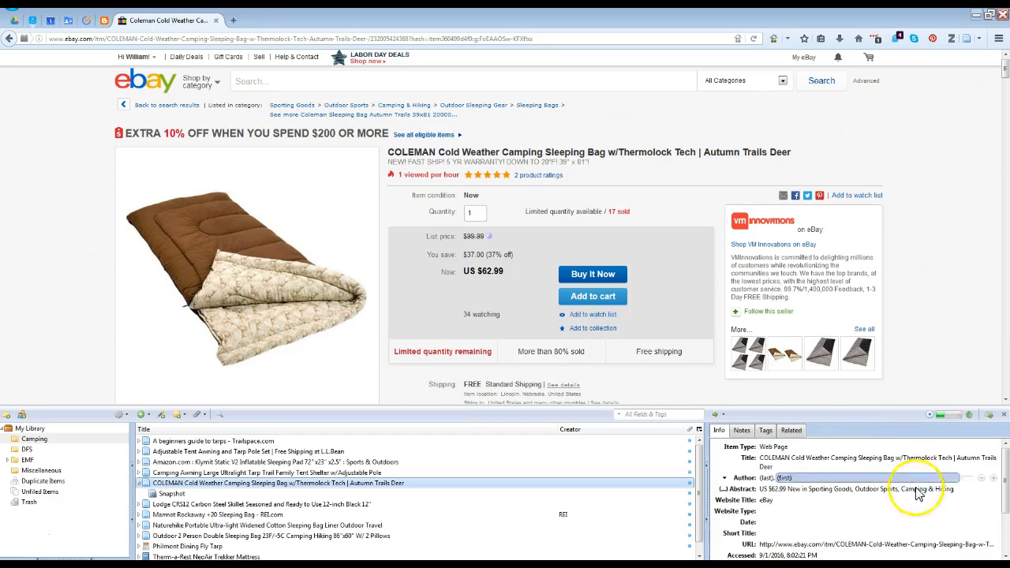
click(902, 450)
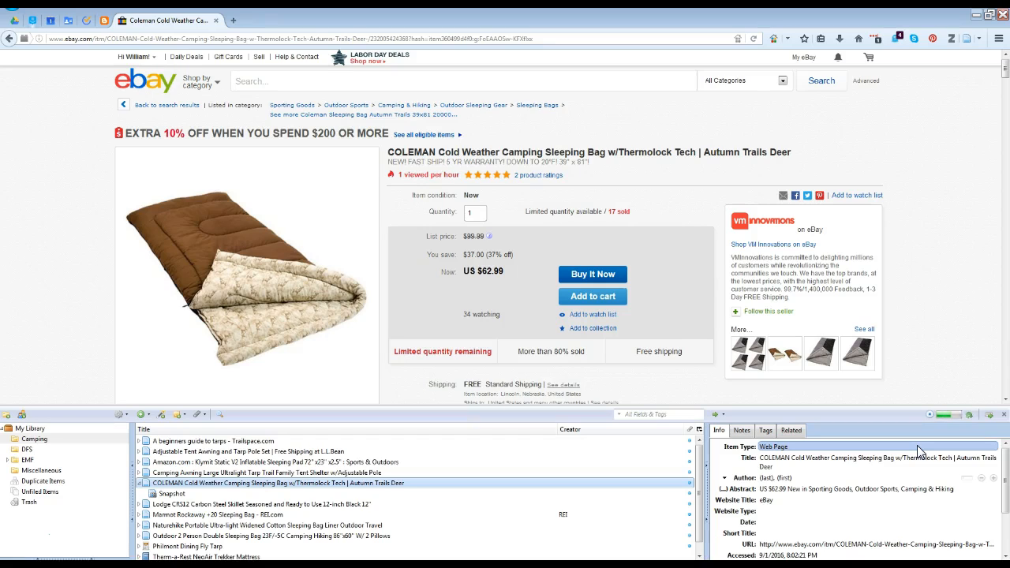
drag(908, 454, 806, 450)
click(797, 462)
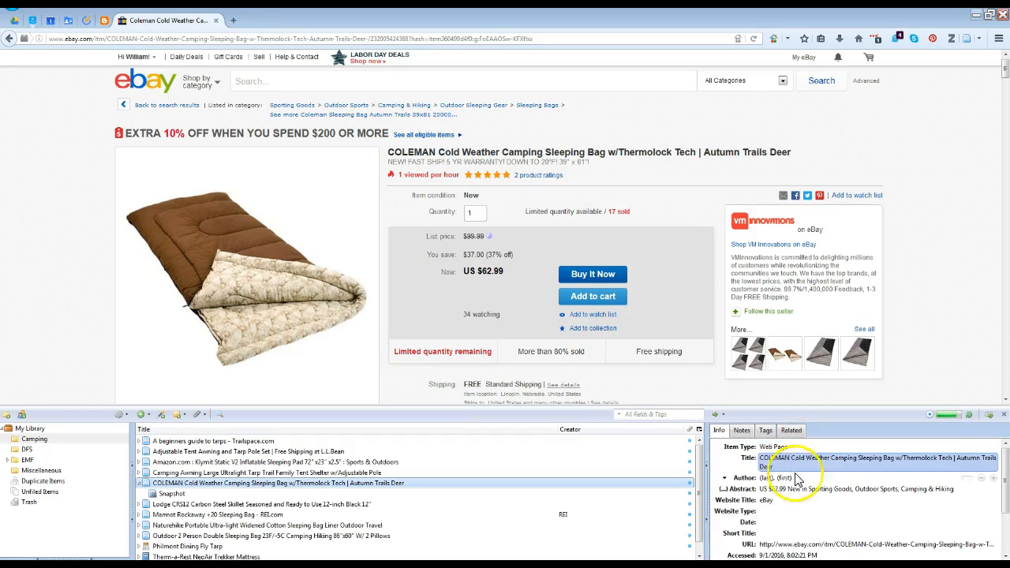
click(777, 484)
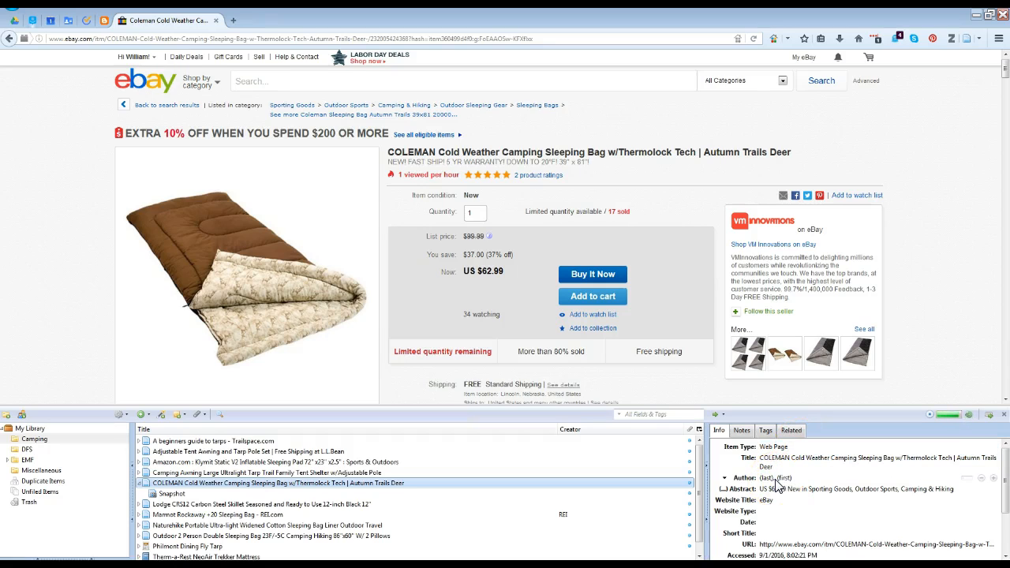
click(776, 489)
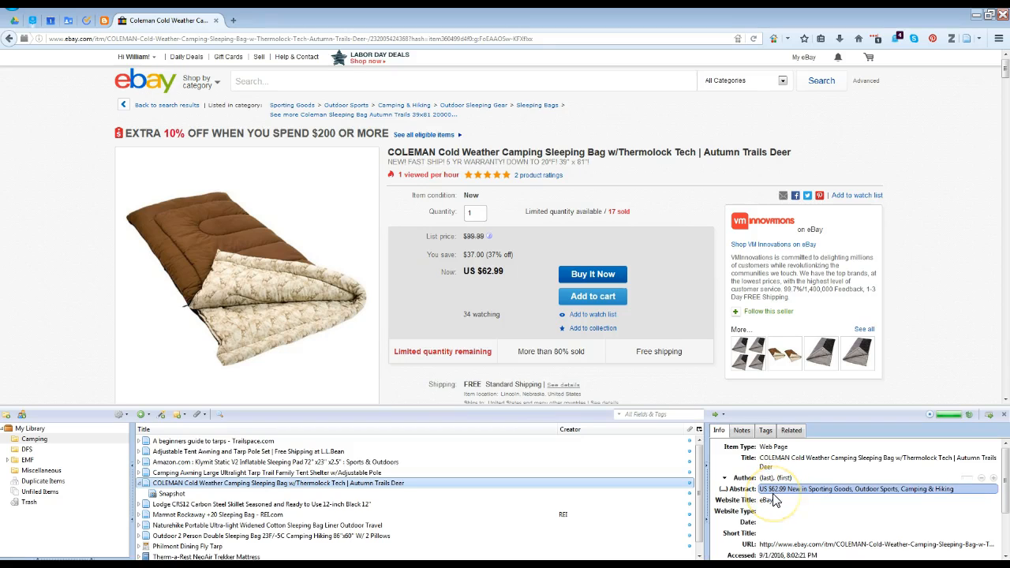
click(774, 501)
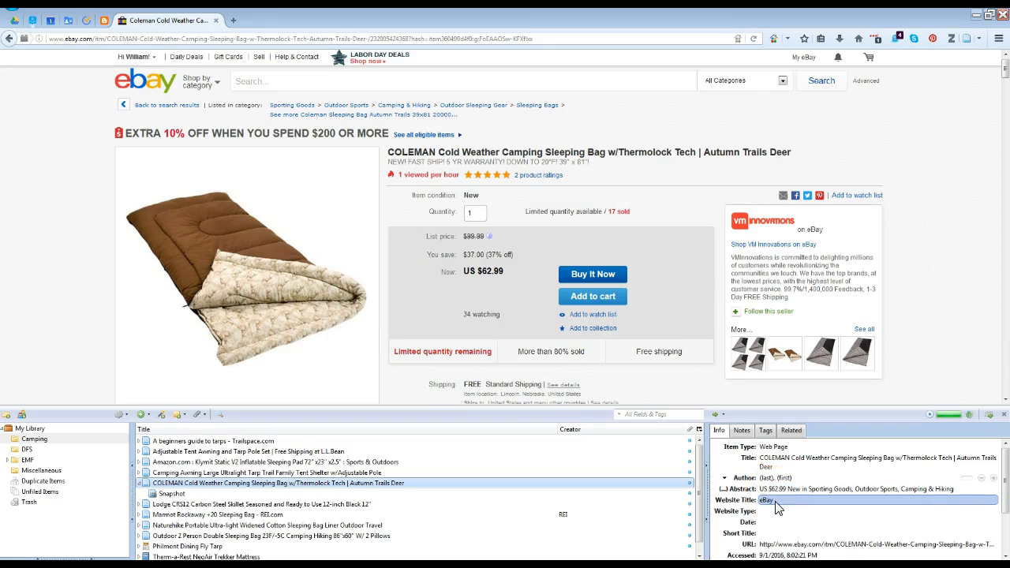
click(764, 545)
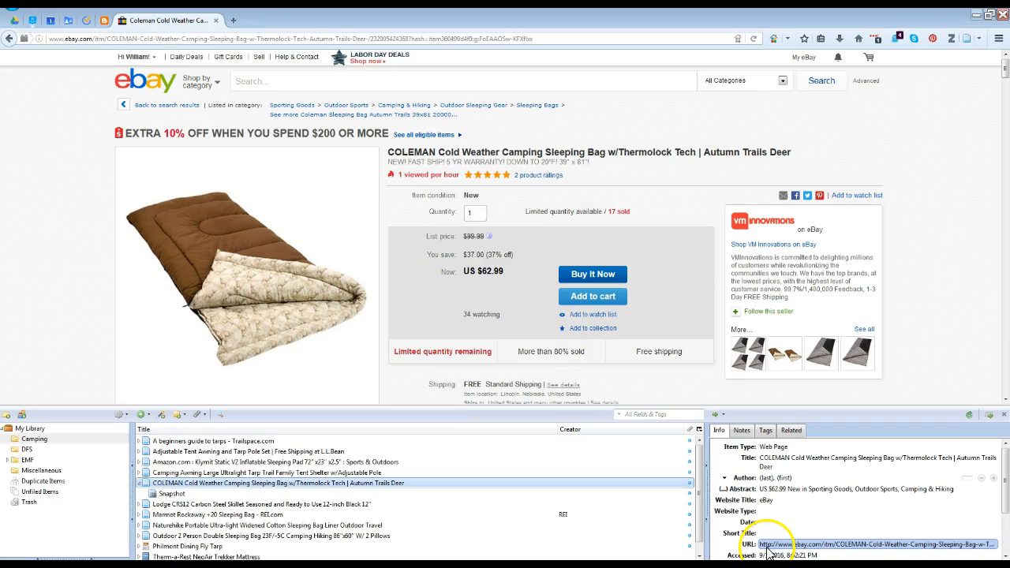
click(781, 556)
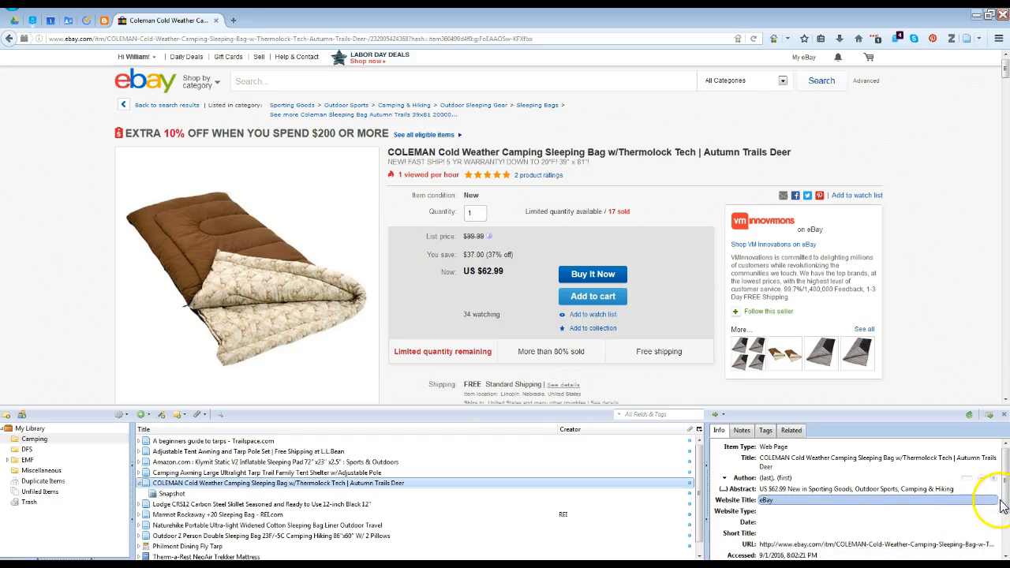
click(1006, 531)
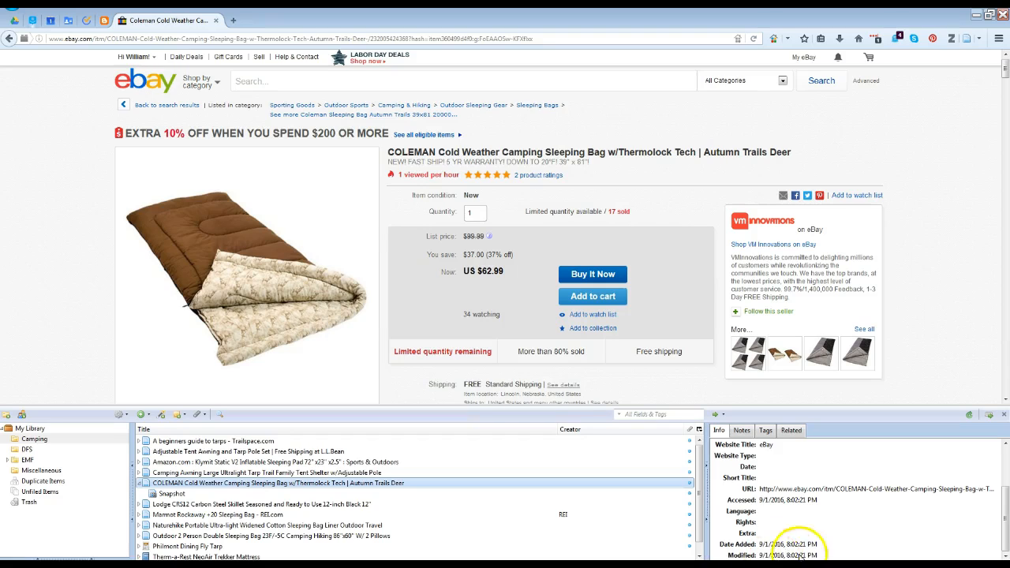
click(842, 537)
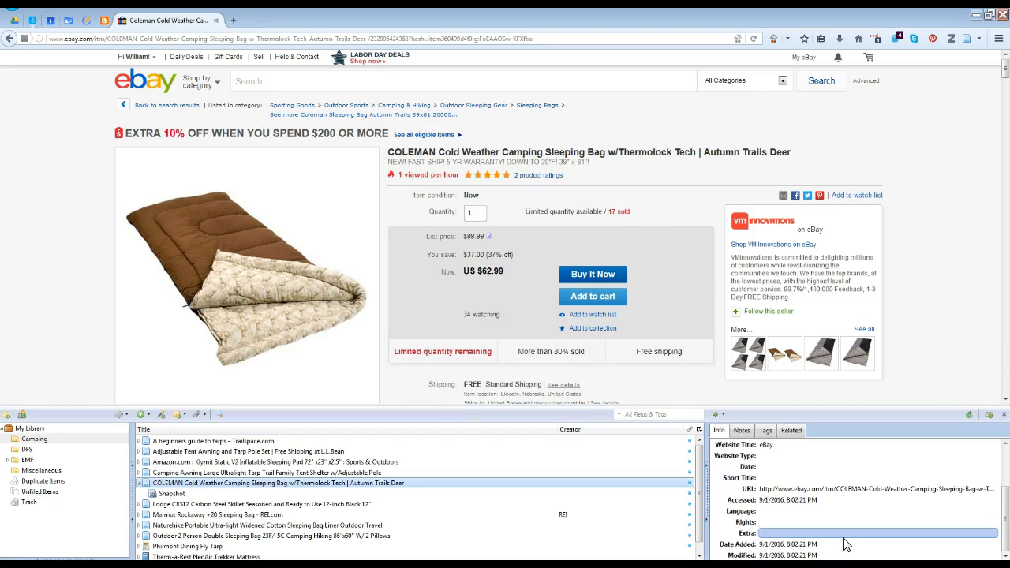
- Check the notes and tags of the COLEMAN sleeping bag entry, and return to its item information
click(741, 432)
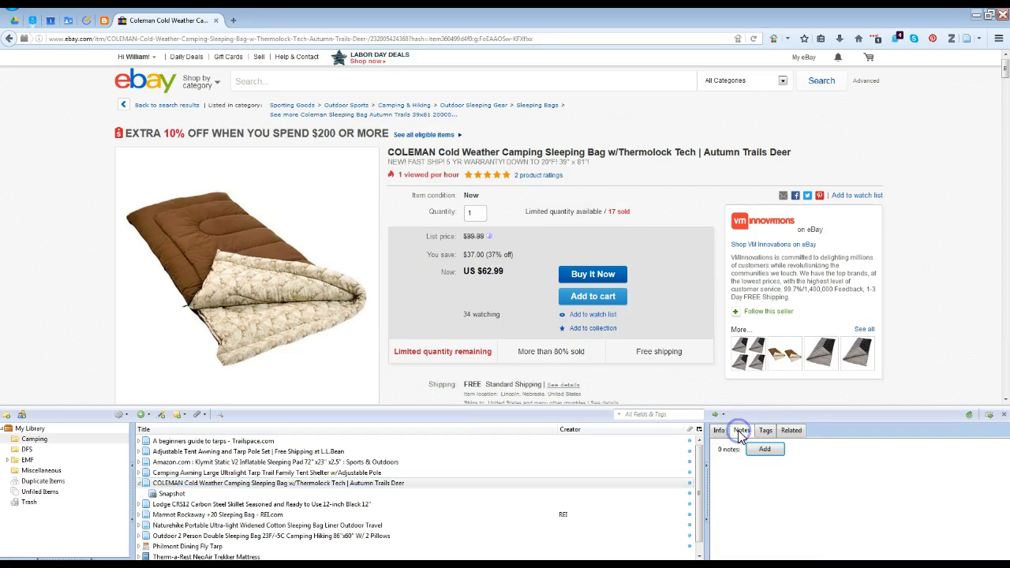
click(766, 432)
click(718, 431)
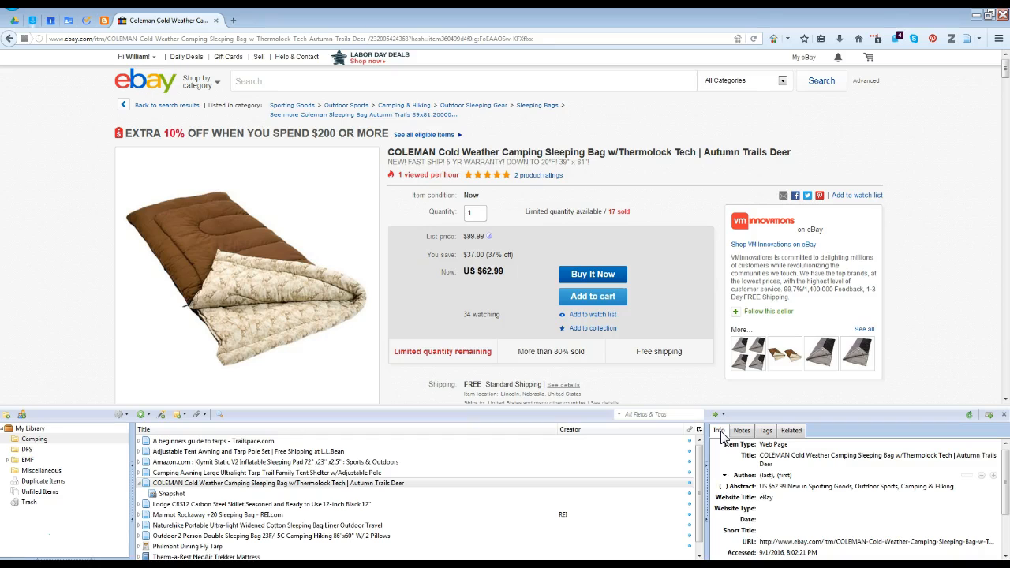
- Generate a Zotero report from the COLEMAN sleeping bag item
click(918, 466)
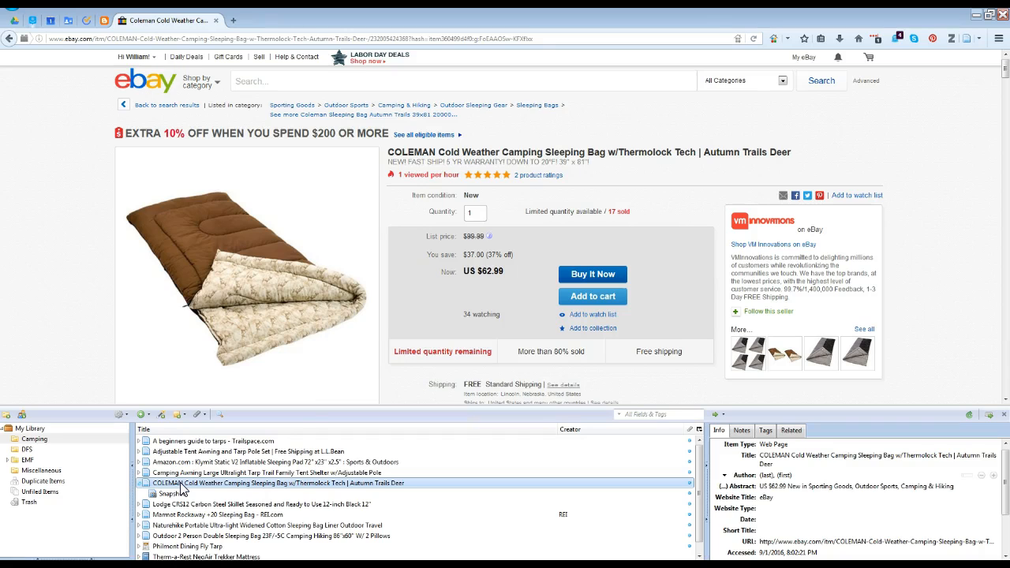
right_click(181, 483)
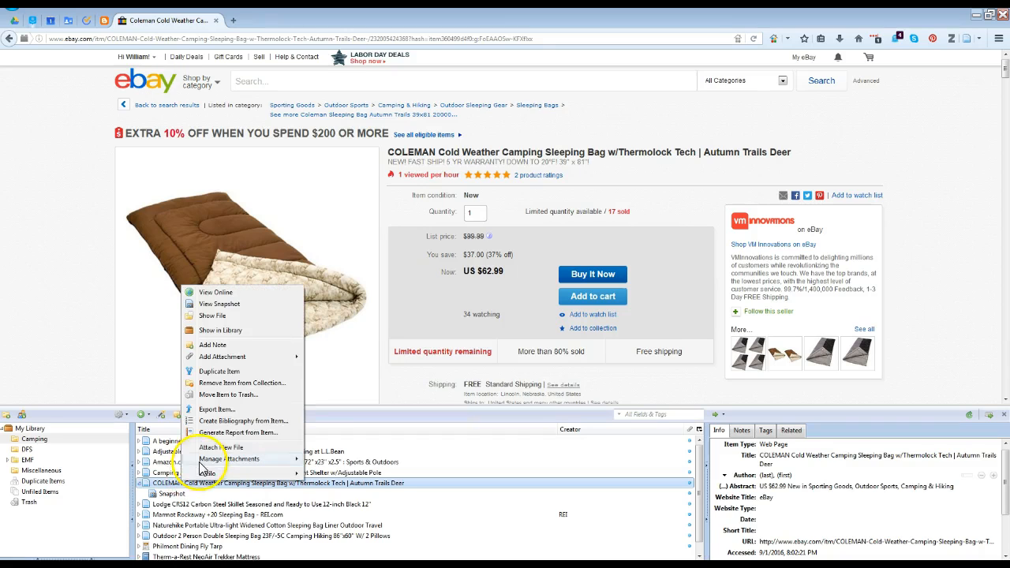
click(214, 436)
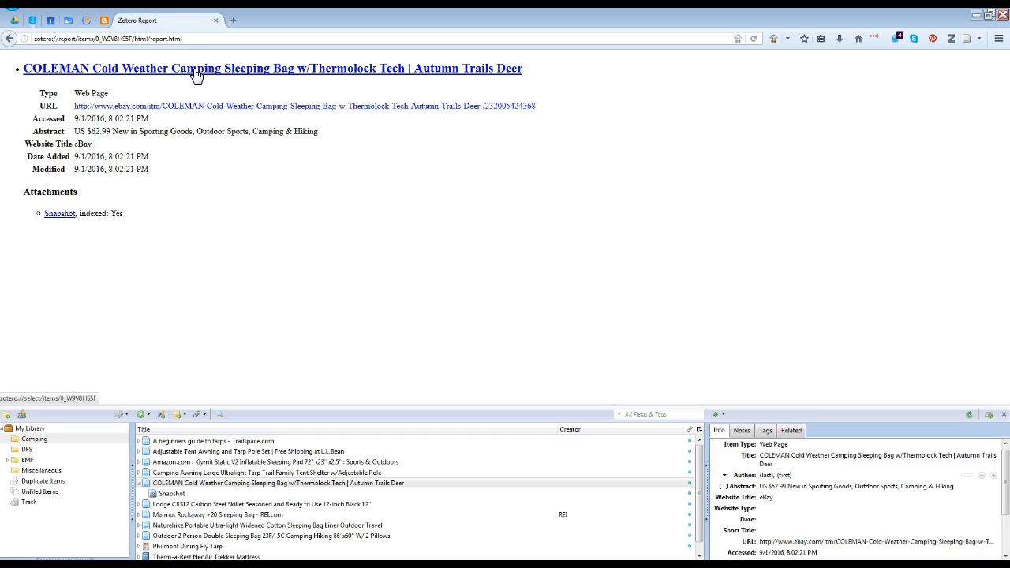
- Switch to Freeplane and add a child node named "Coleman Sleeping Bag" to the "Camping Gear" node
key(alt+Tab)
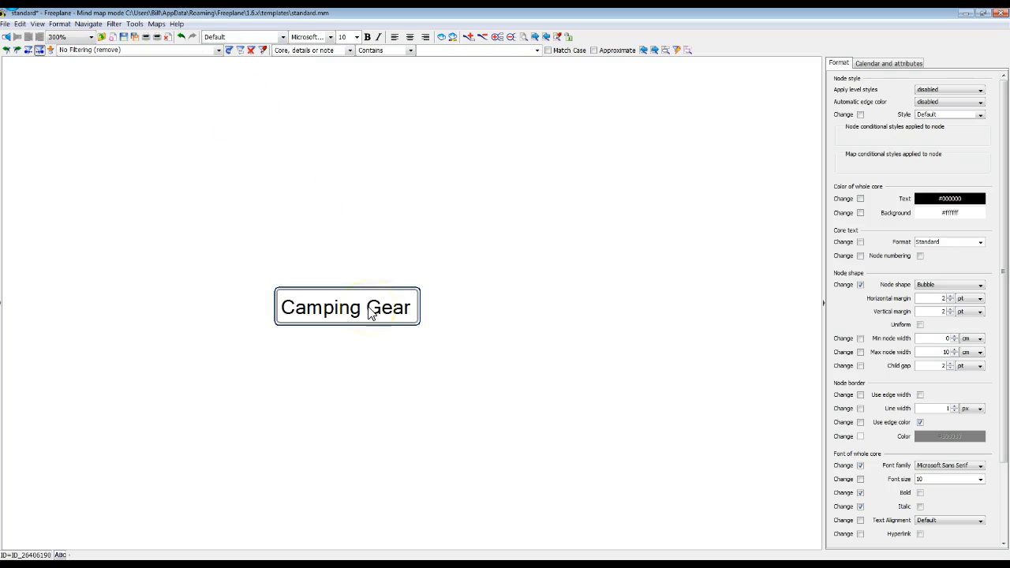
key(Insert)
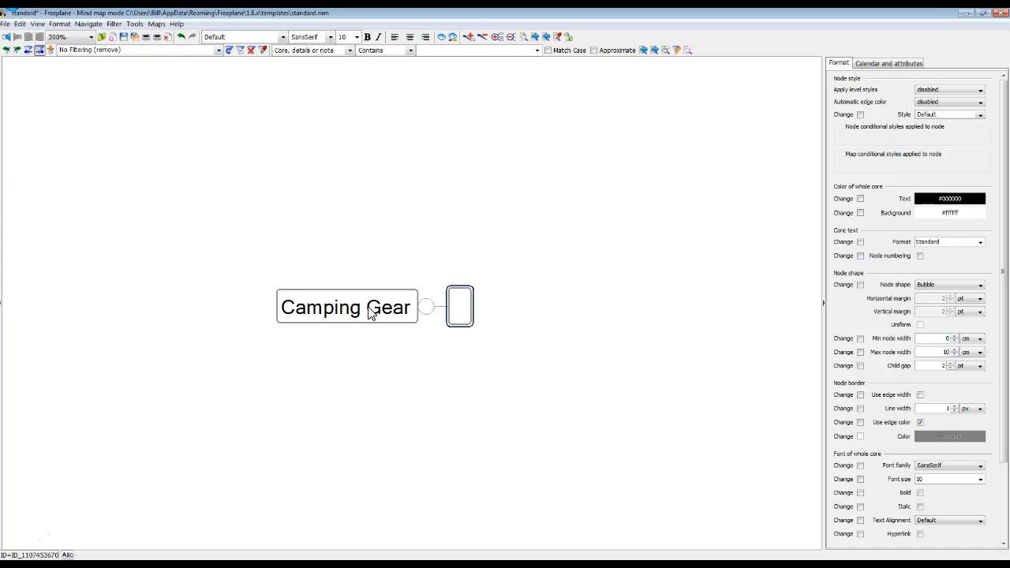
click(464, 306)
text(Coleman Sleeping Bag)
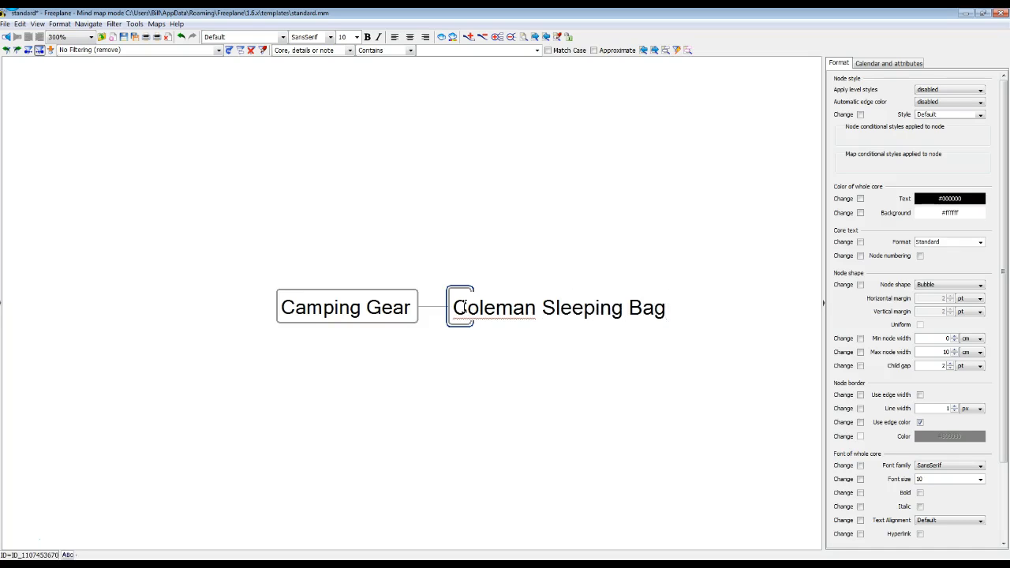
key(Return)
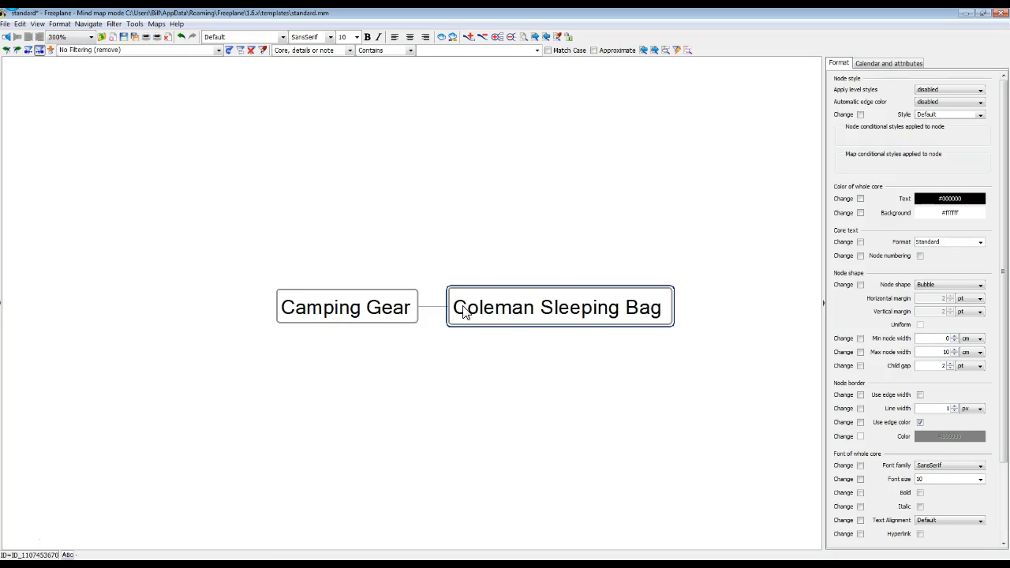
- Copy the COLEMAN item's link from the Zotero report heading in Firefox and set it as the "Coleman Sleeping Bag" node's hyperlink in Freeplane
key(ctrl+k)
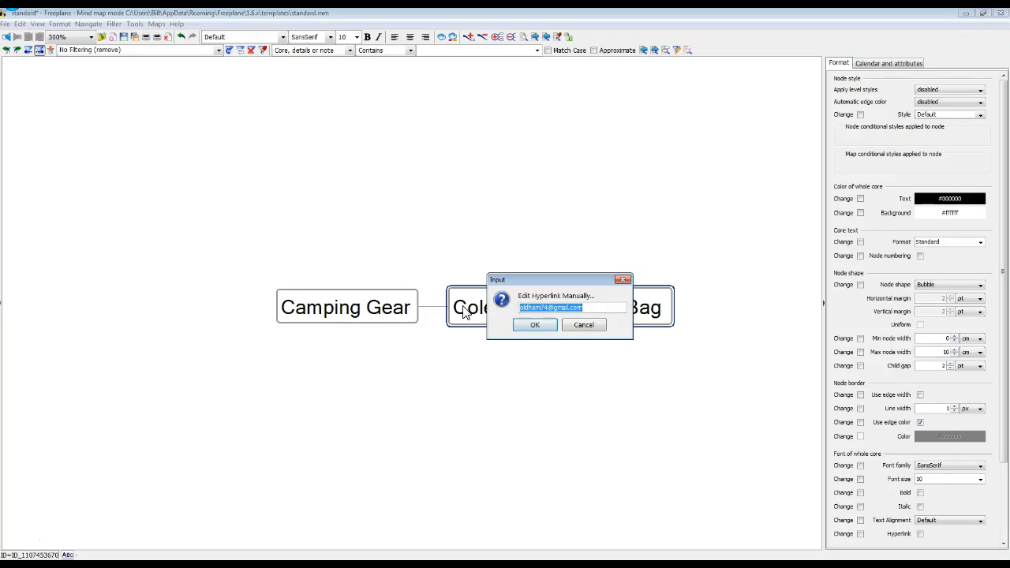
click(183, 35)
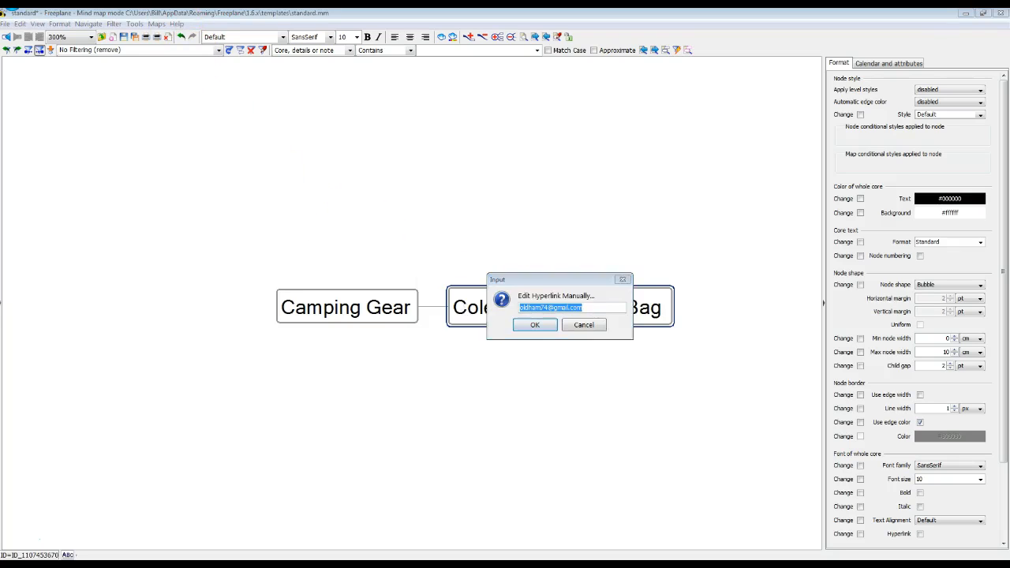
key(alt+Tab)
click(196, 39)
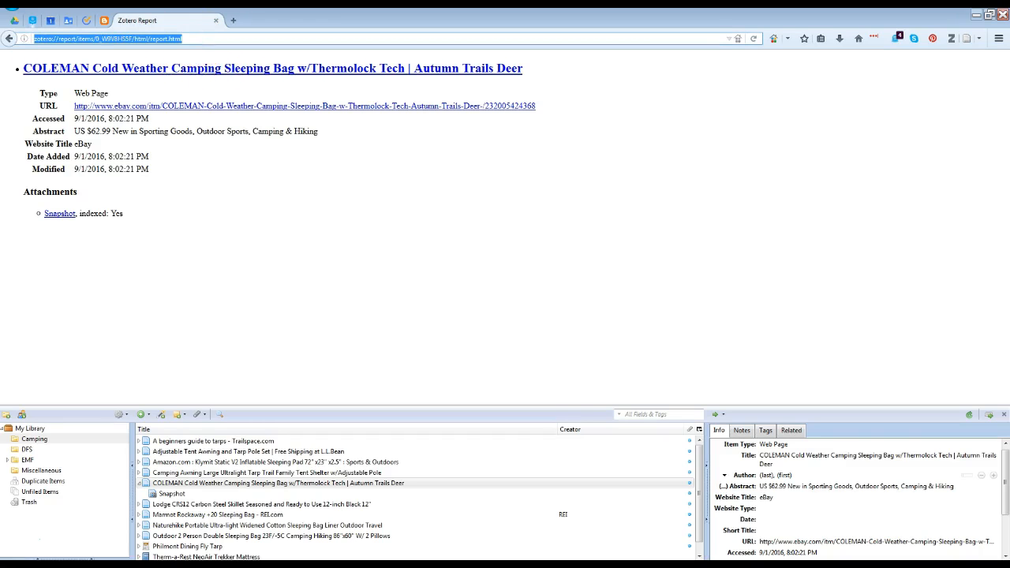
right_click(200, 71)
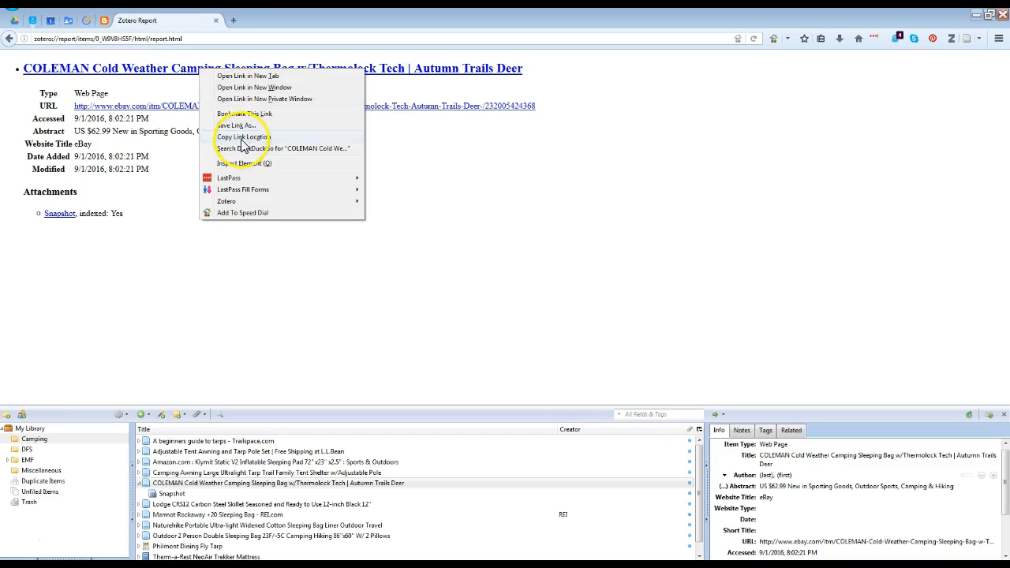
click(243, 138)
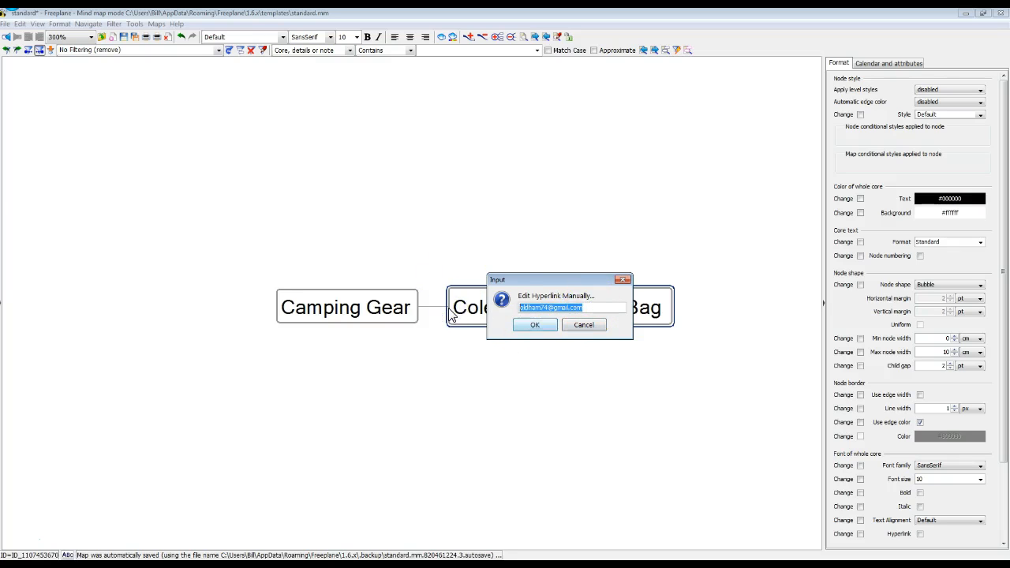
key(ctrl+v)
click(535, 326)
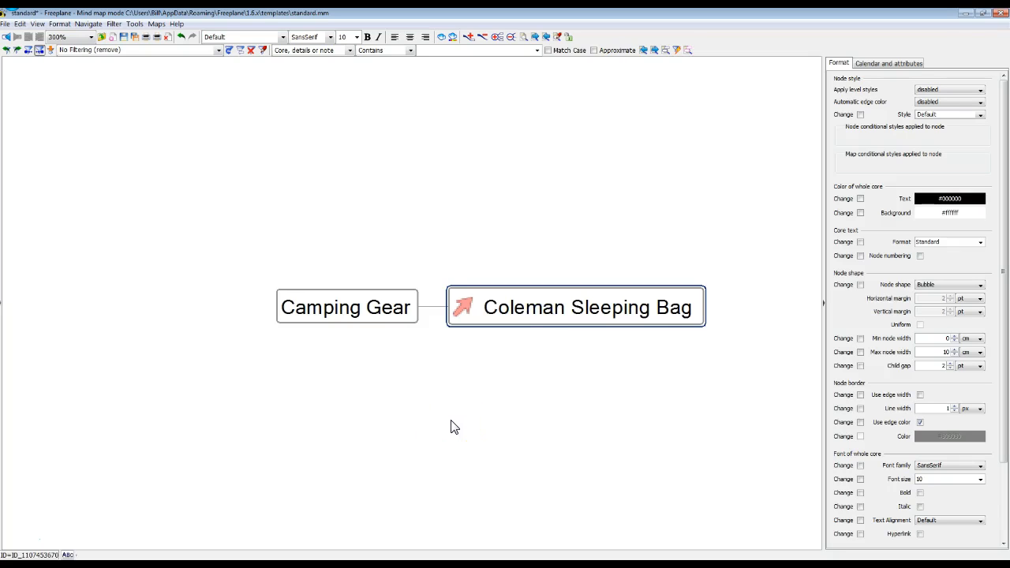
- Add an empty sibling node below "Coleman Sleeping Bag" and switch to Zotero in Firefox
click(515, 305)
key(Return)
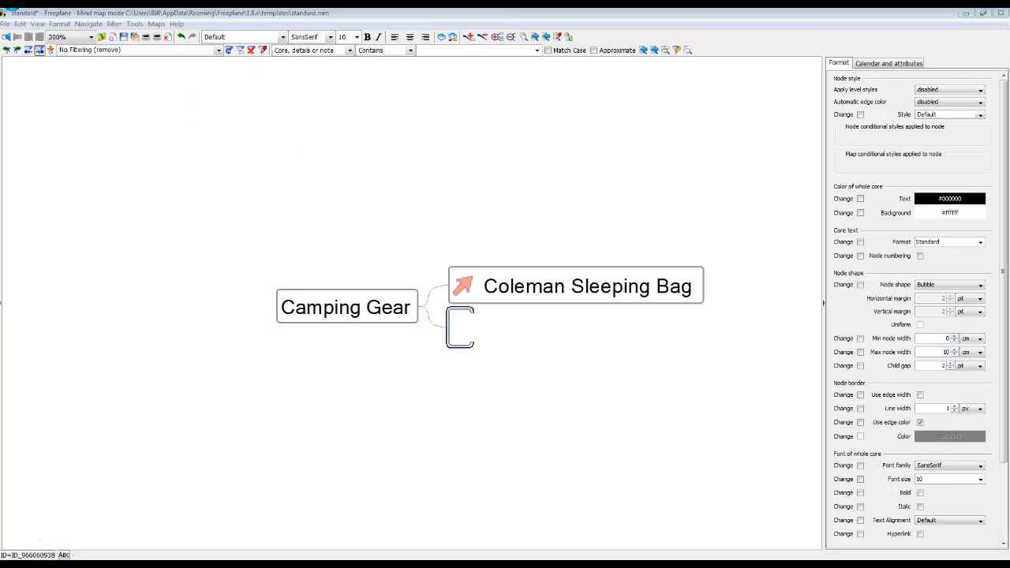
key(alt+Tab)
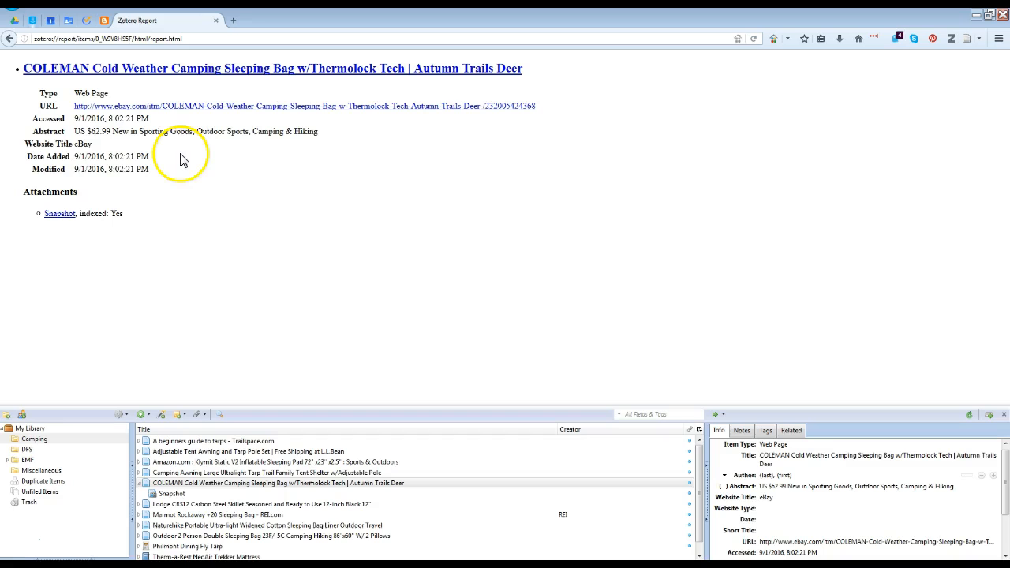
- Generate a Zotero report from the "Outdoor 2 Person Double Sleeping Bag" item in the Camping collection
click(178, 540)
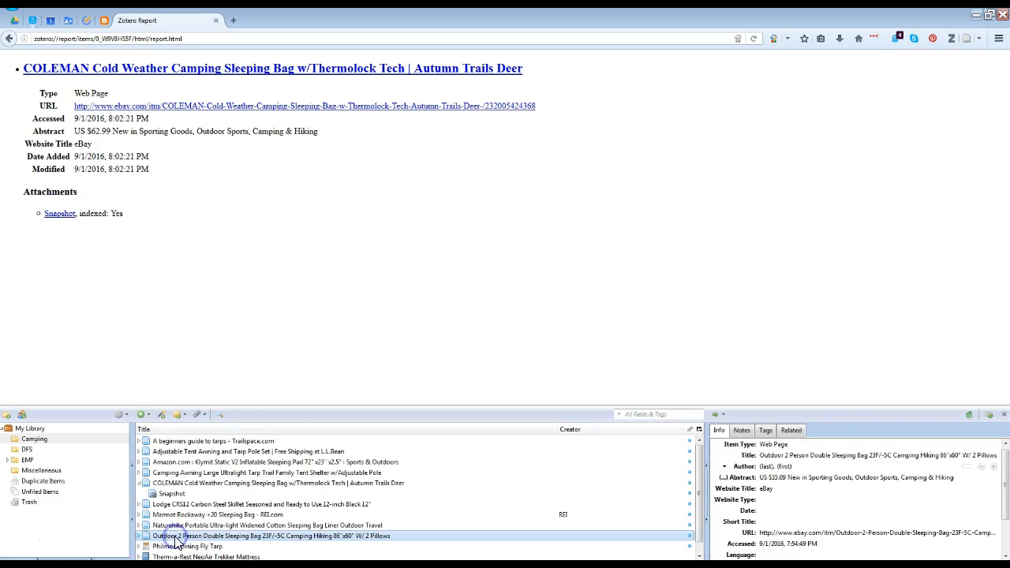
right_click(178, 541)
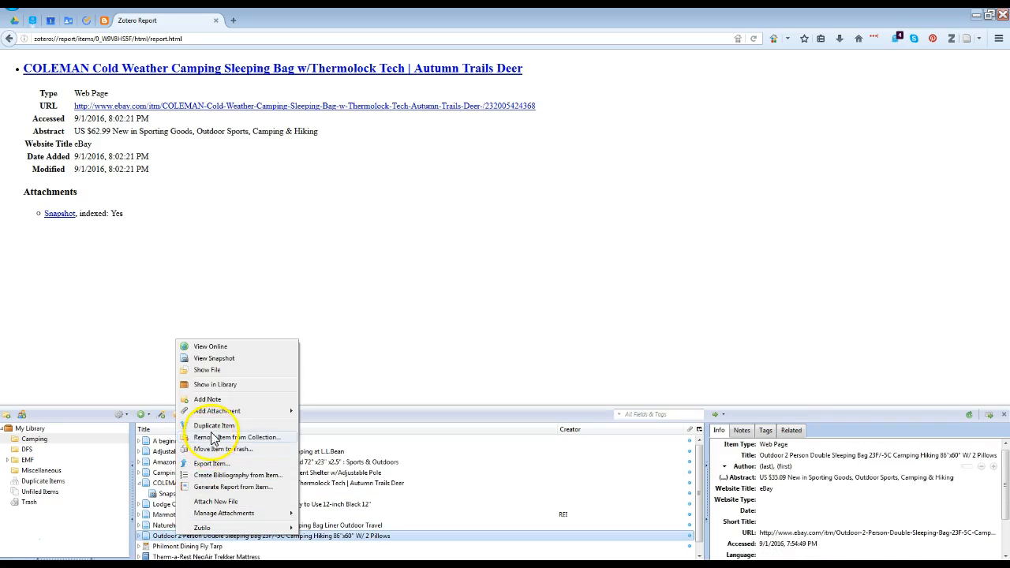
click(215, 487)
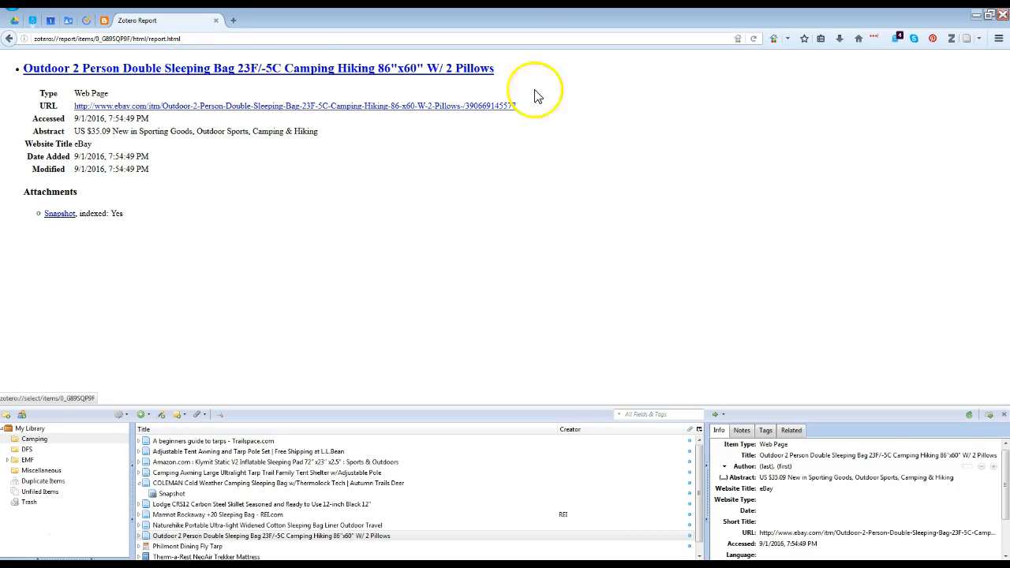
- Copy the report heading's full title text, then copy its link location as a second clipboard entry
drag(512, 74, 26, 75)
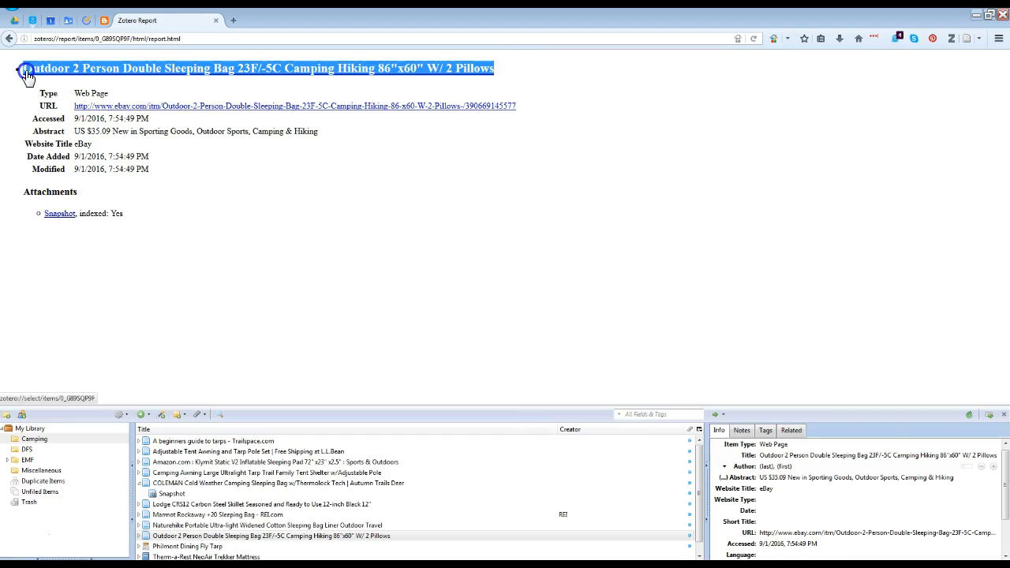
right_click(28, 75)
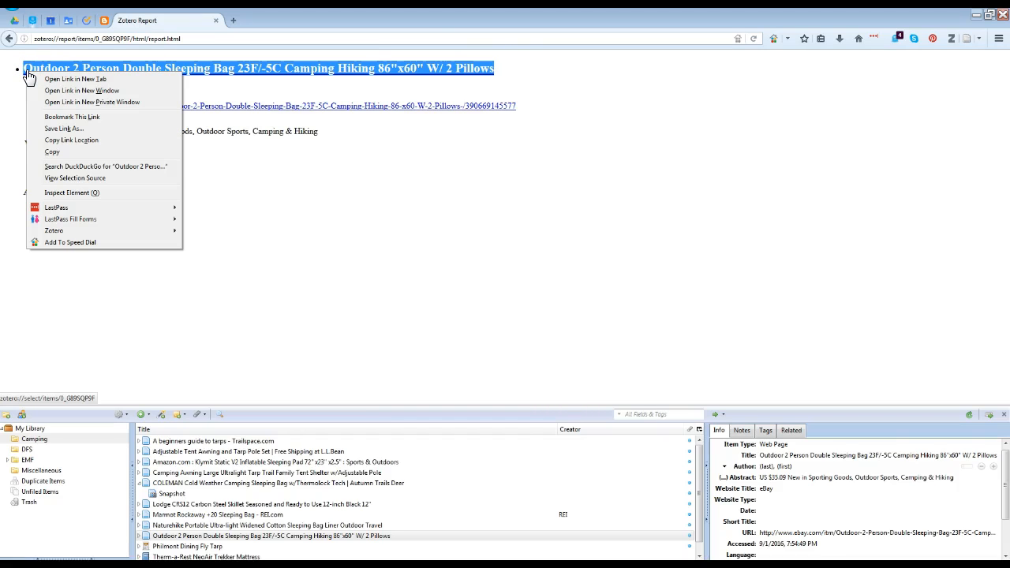
click(51, 152)
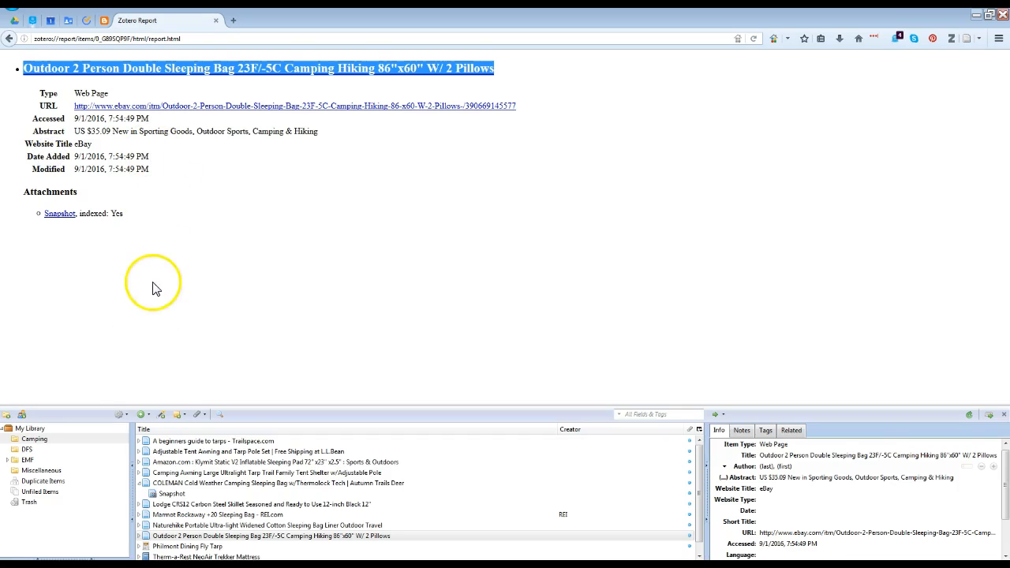
right_click(180, 72)
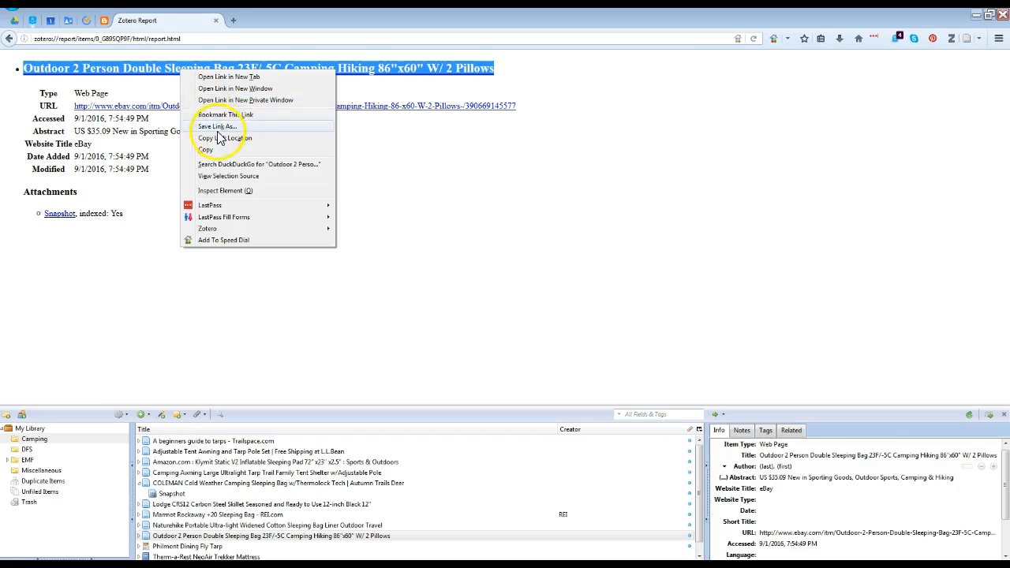
click(217, 138)
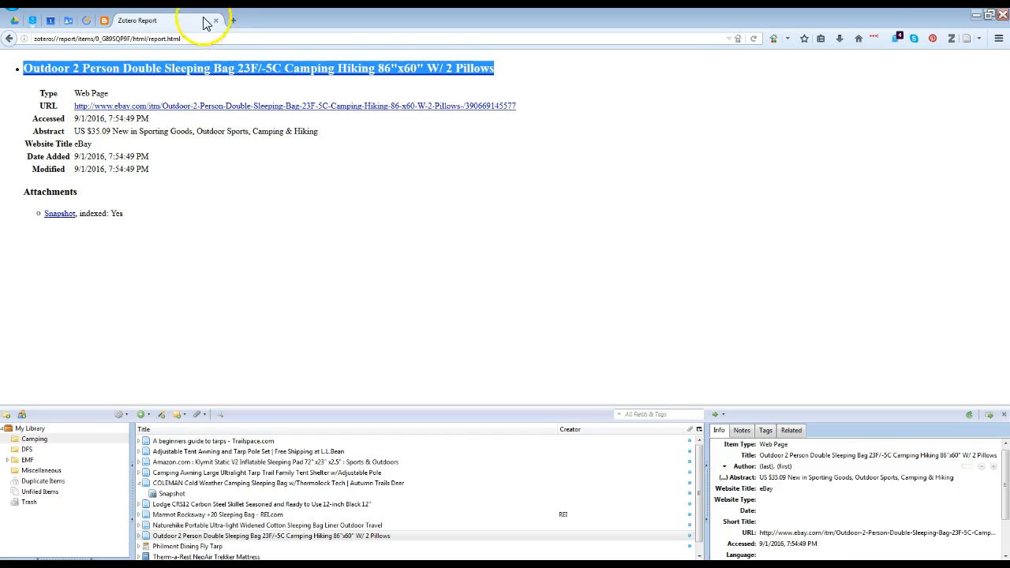
- Switch to Freeplane and fill the empty node with "Outdoor 2 Person Double Sleeping Bag 23F/-5C Camping Hiking 86"x60" W/ 2 Pillows" from the clipboard history
key(alt+Tab)
click(460, 325)
right_click(461, 327)
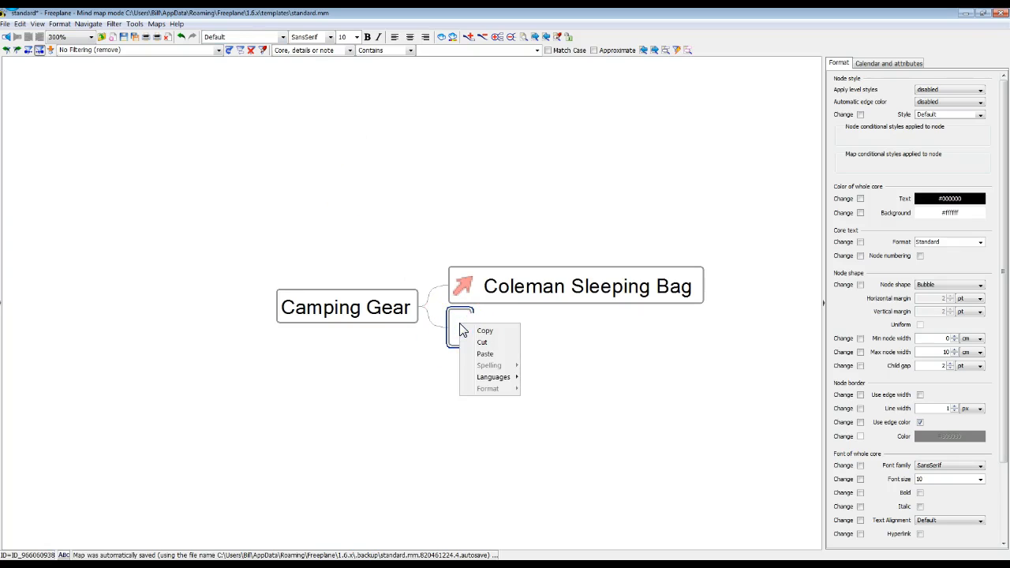
click(558, 326)
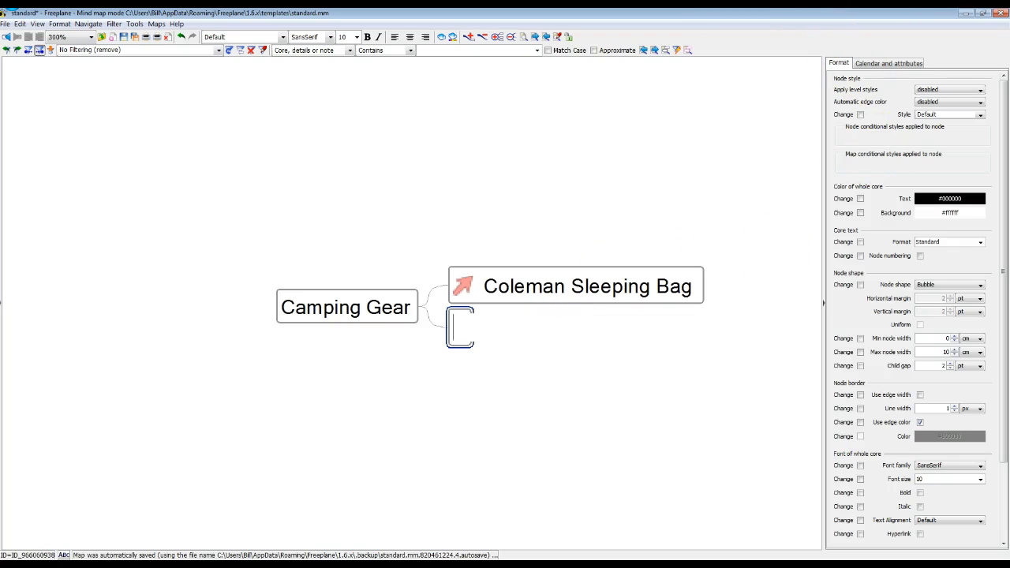
key(ctrl+grave)
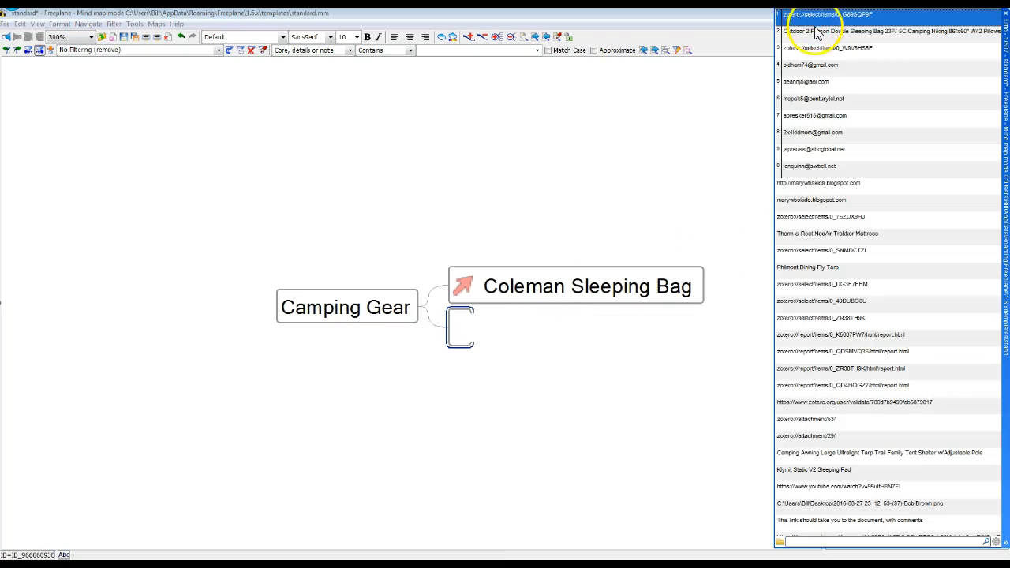
drag(817, 39, 465, 330)
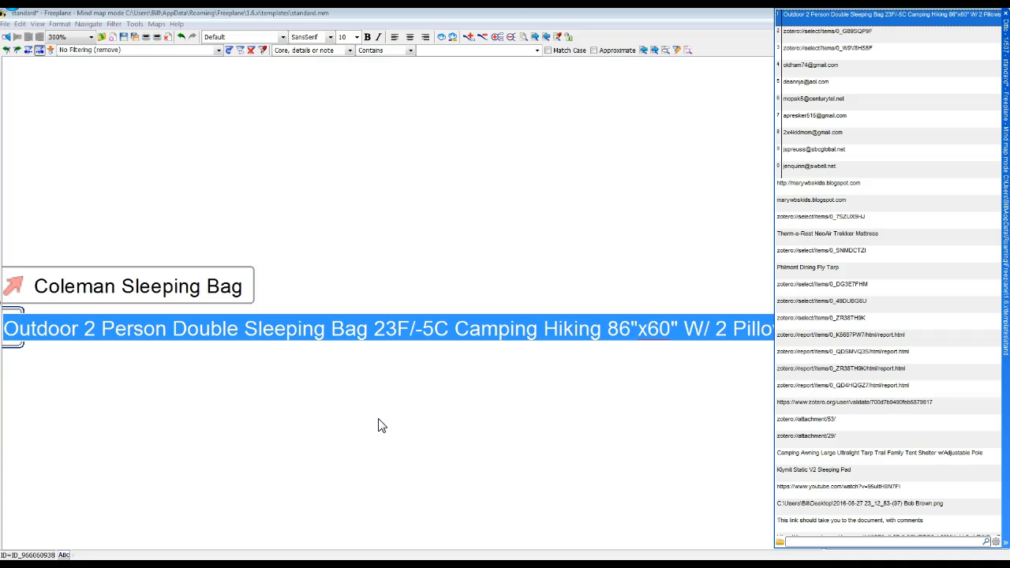
click(318, 419)
drag(181, 447, 333, 411)
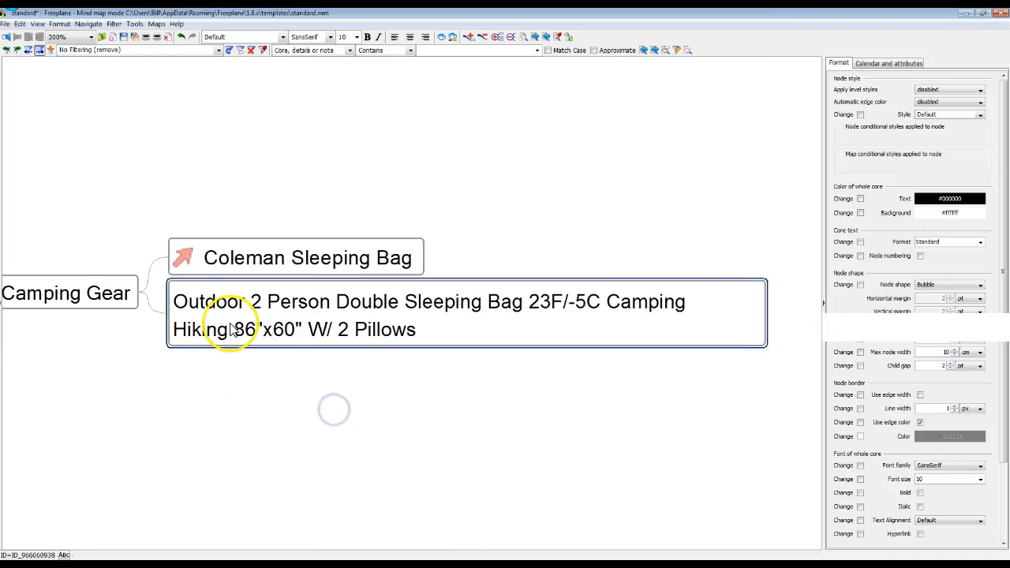
- Set the Outdoor 2 Person Double Sleeping Bag node's hyperlink to zotero://select/items/0_G89SQP9F
key(ctrl+k)
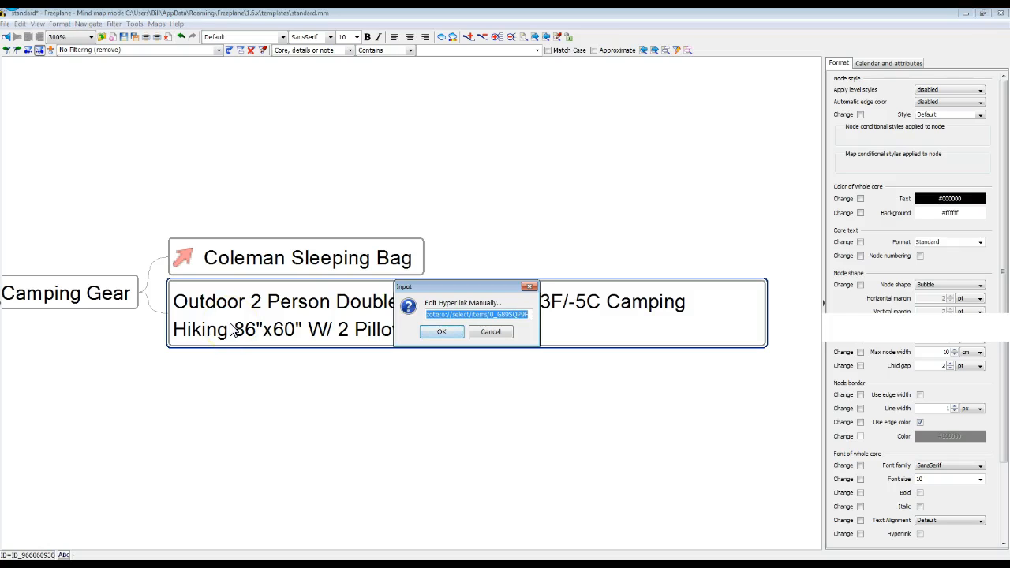
click(443, 333)
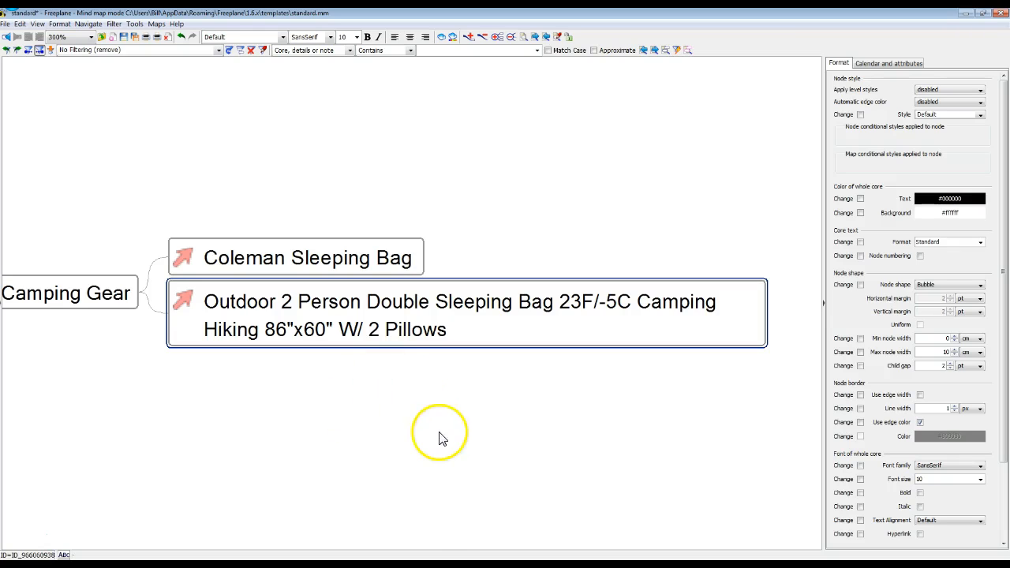
drag(292, 478, 311, 460)
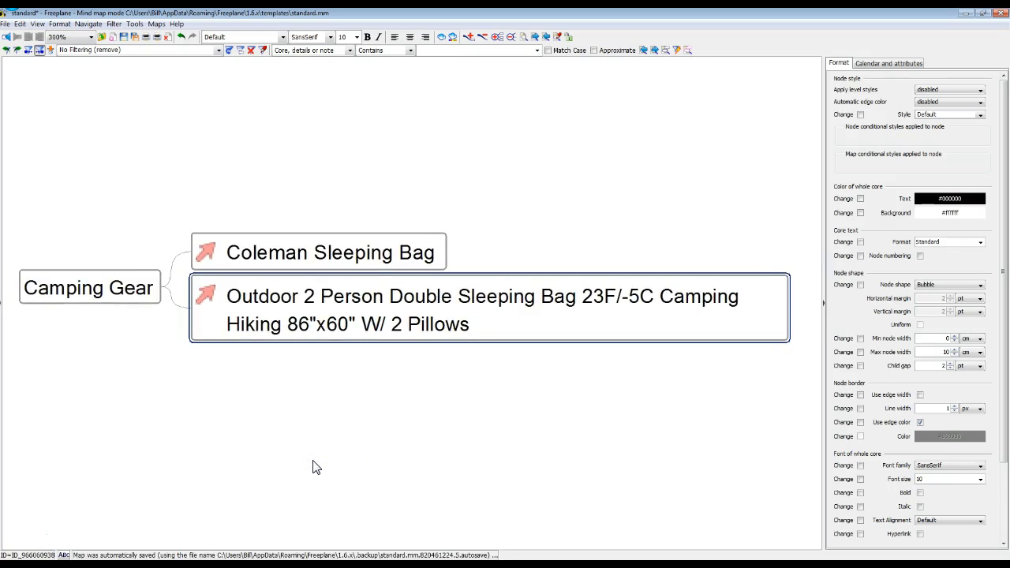
- Add a sibling node named "Sleeping bags" below the two linked sleeping bag nodes
click(264, 258)
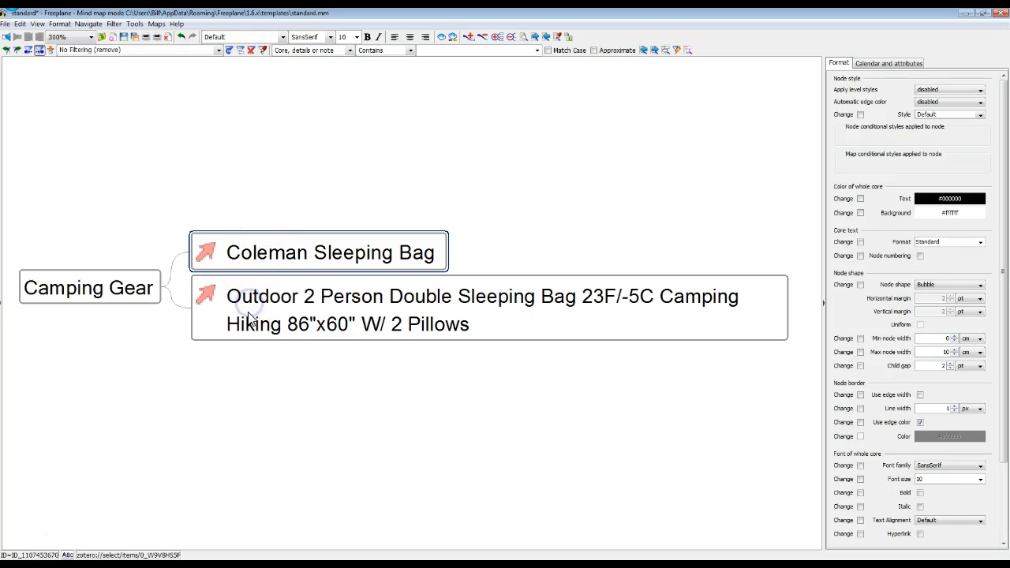
click(270, 251)
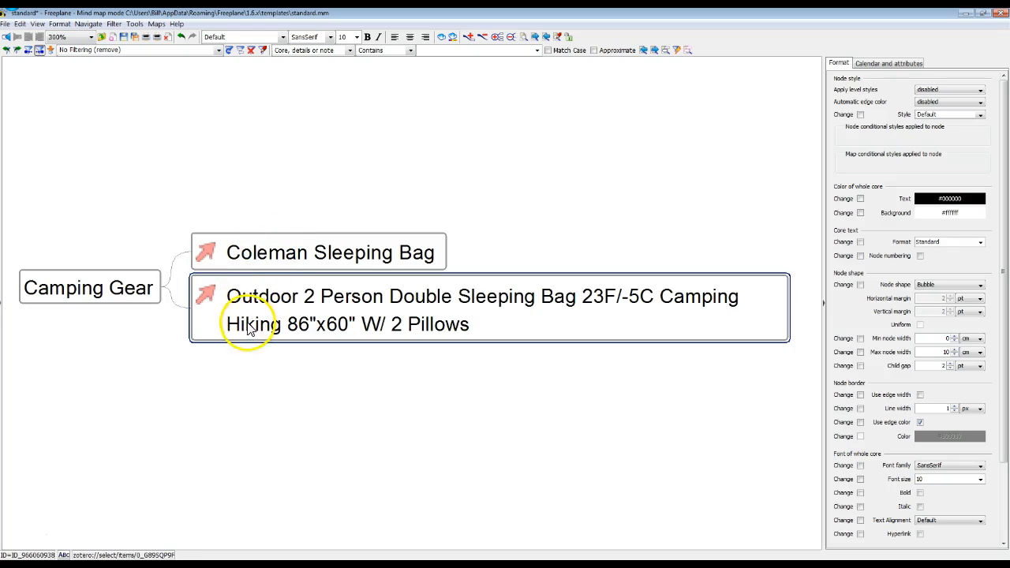
key(Return)
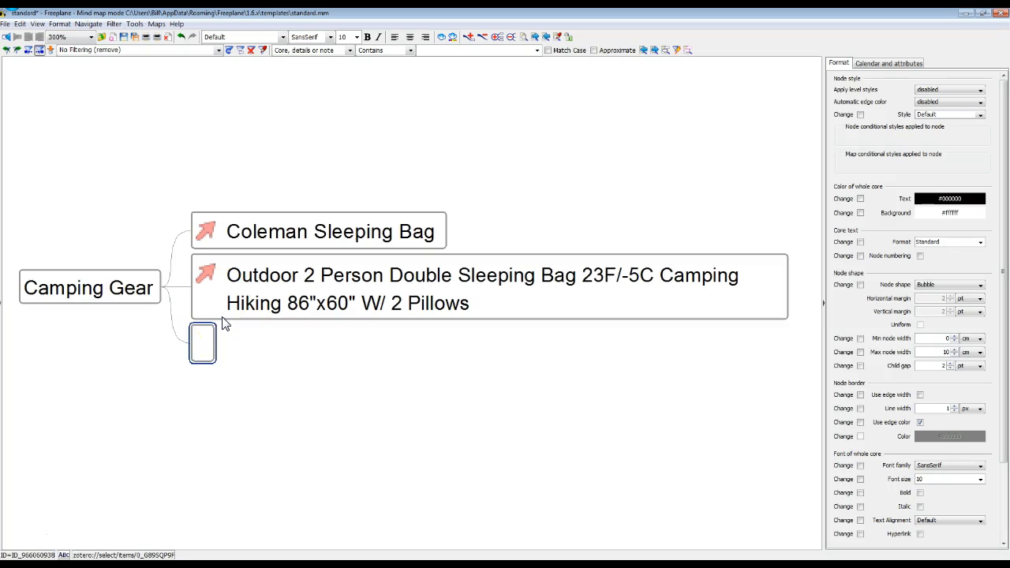
text(Slee)
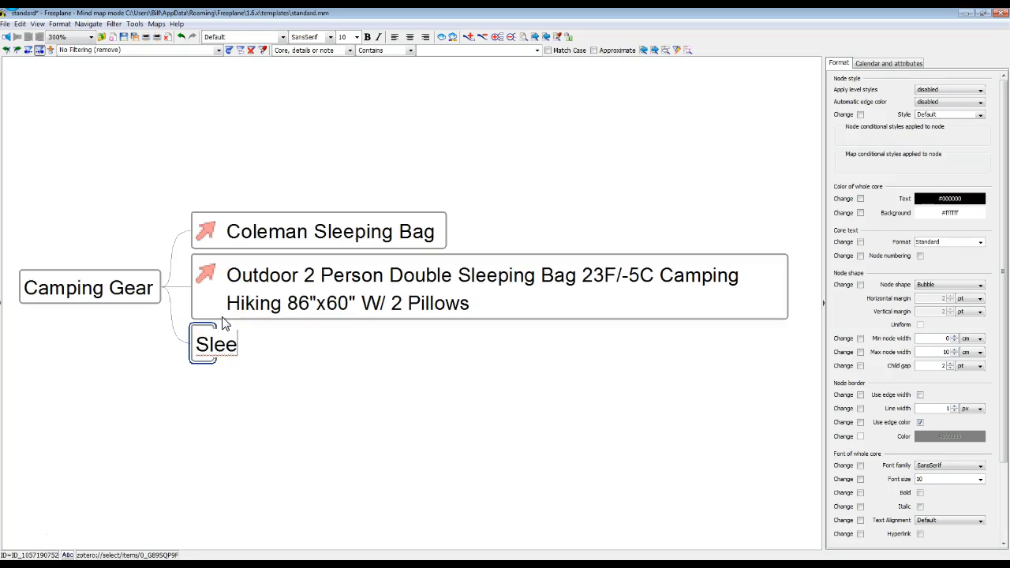
text(ping bags)
key(Return)
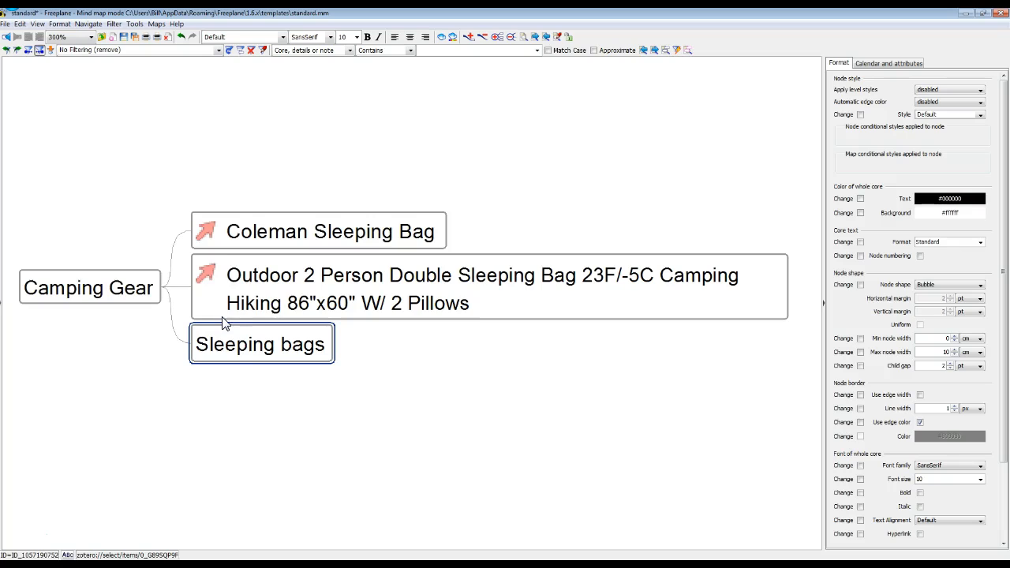
- Move the Coleman and Outdoor 2 Person sleeping bag nodes together under the "Sleeping bags" node as children
click(224, 234)
click(223, 233)
click(224, 234)
click(224, 234)
click(224, 266)
ctrl+click(245, 236)
drag(245, 237, 319, 341)
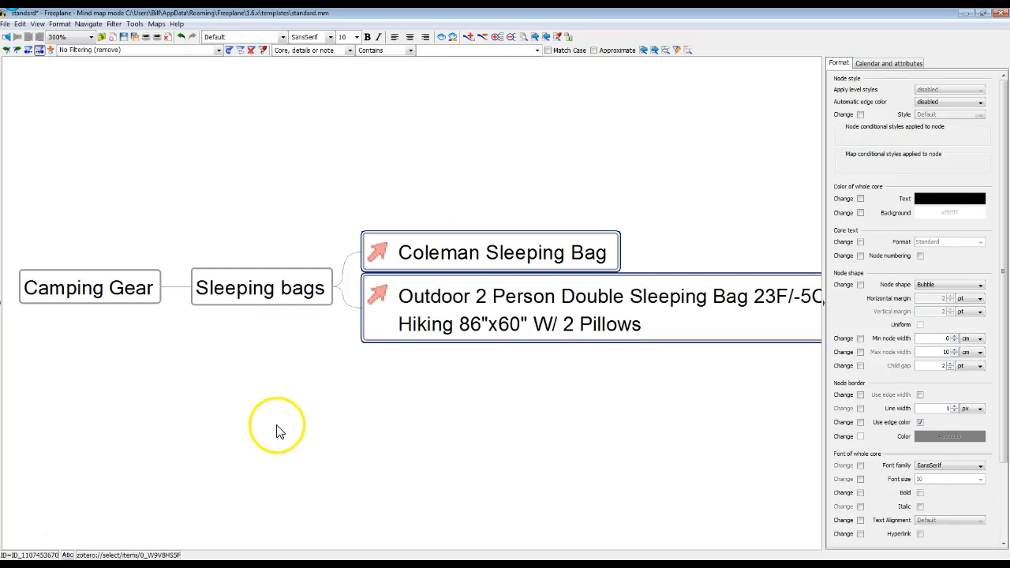
- Follow the "Coleman Sleeping Bag" node's hyperlink to its item in Zotero
drag(198, 343, 253, 373)
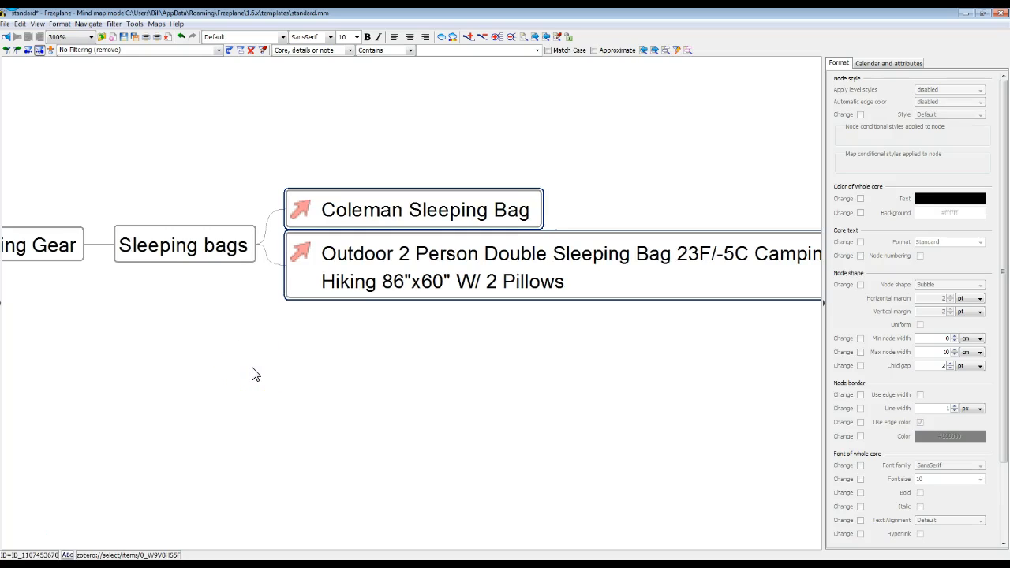
click(293, 389)
click(301, 396)
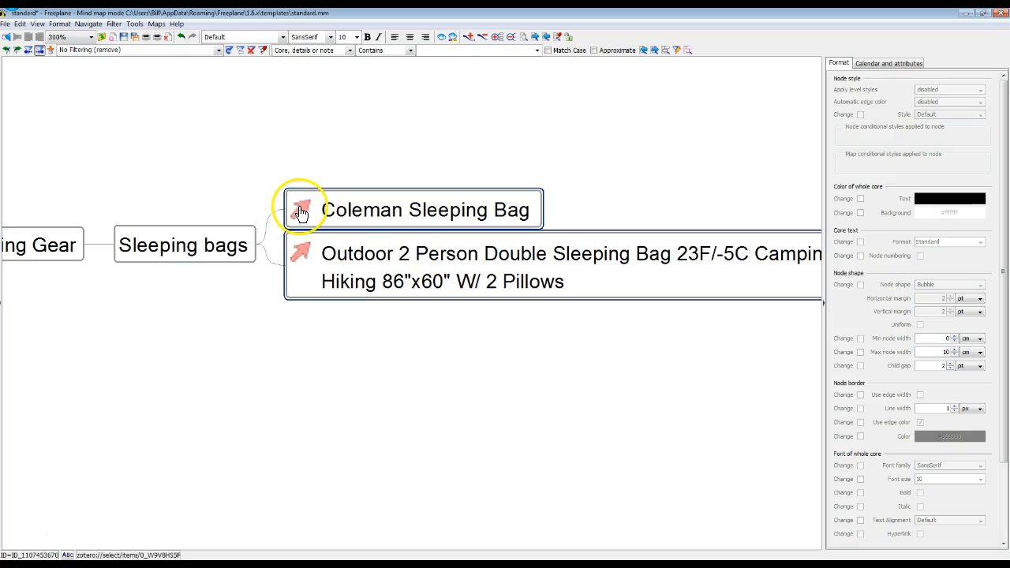
click(302, 212)
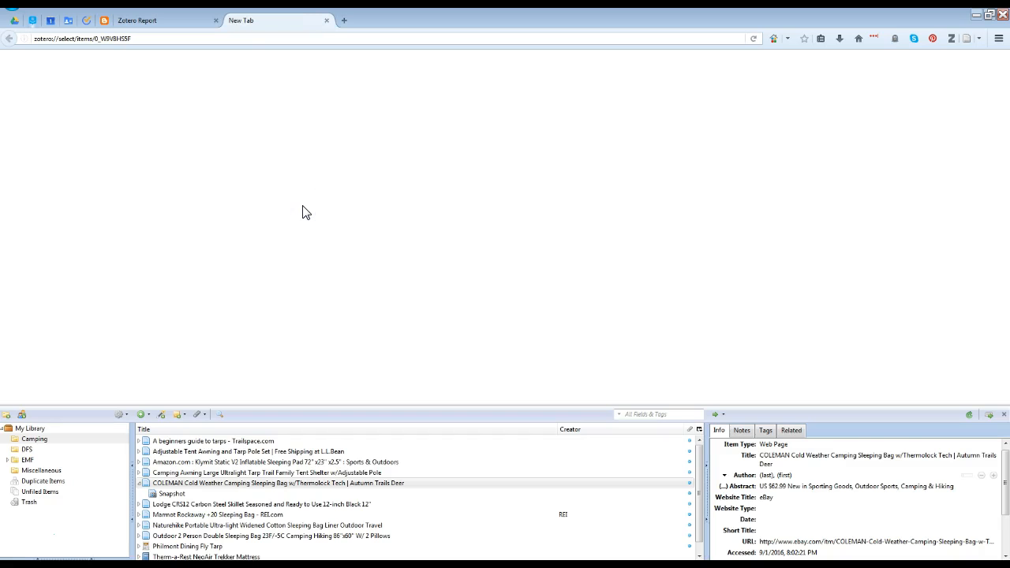
- Open the saved eBay page snapshot of the COLEMAN Cold Weather Camping Sleeping Bag item
click(186, 483)
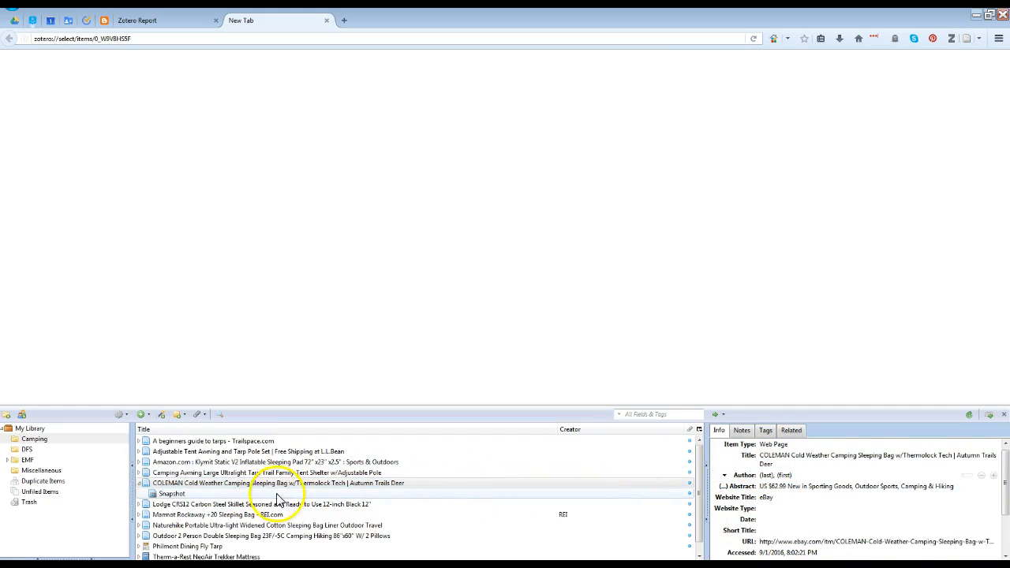
click(220, 484)
double_click(220, 484)
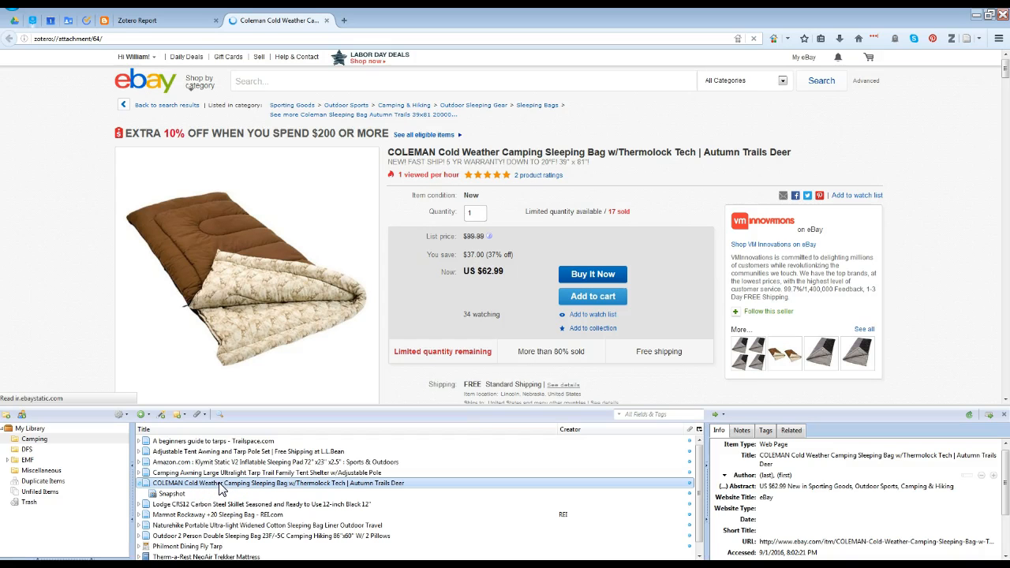
- View the details of the snapshot attached to the COLEMAN sleeping bag item and reopen its saved page
click(172, 494)
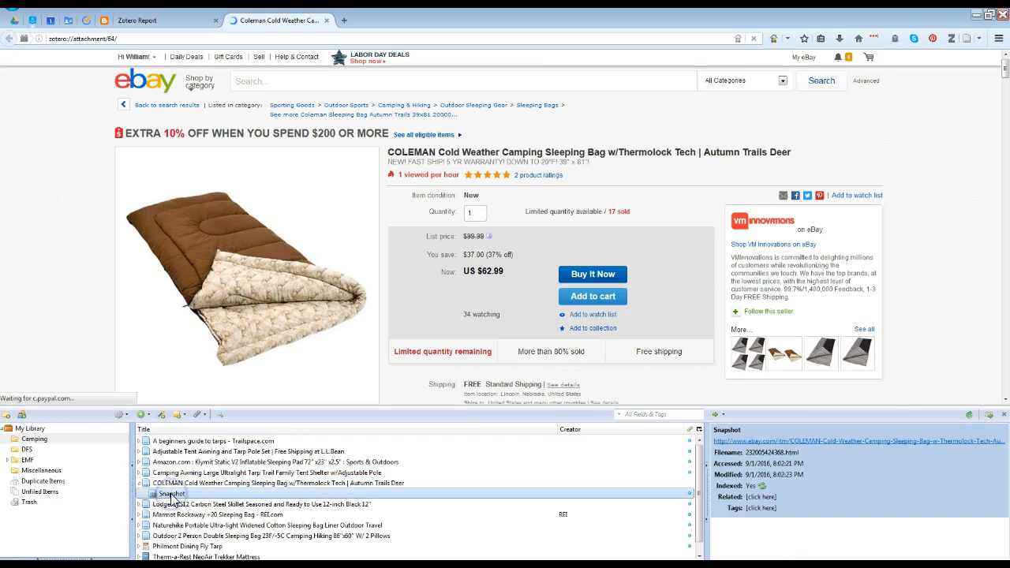
double_click(171, 495)
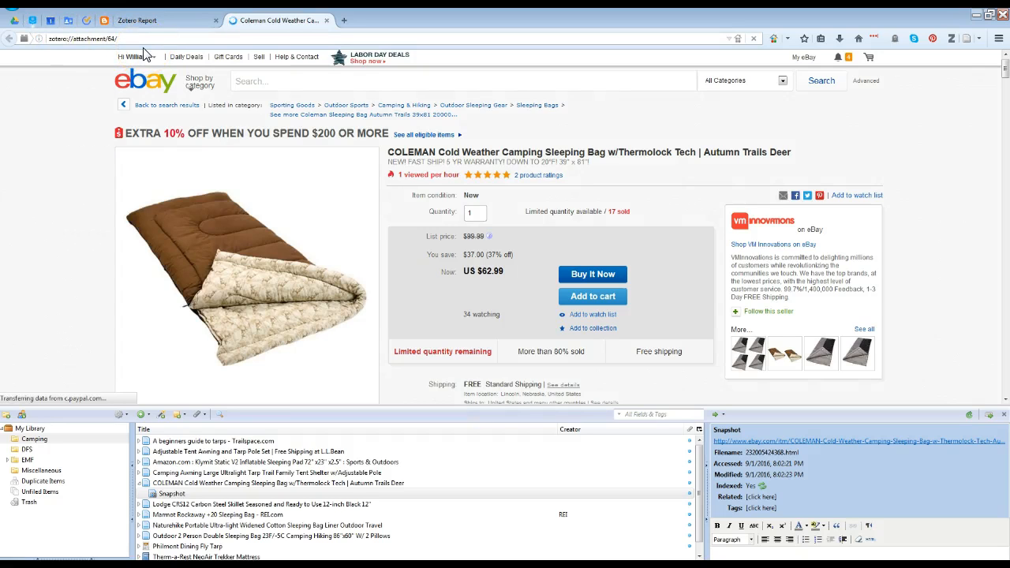
click(89, 116)
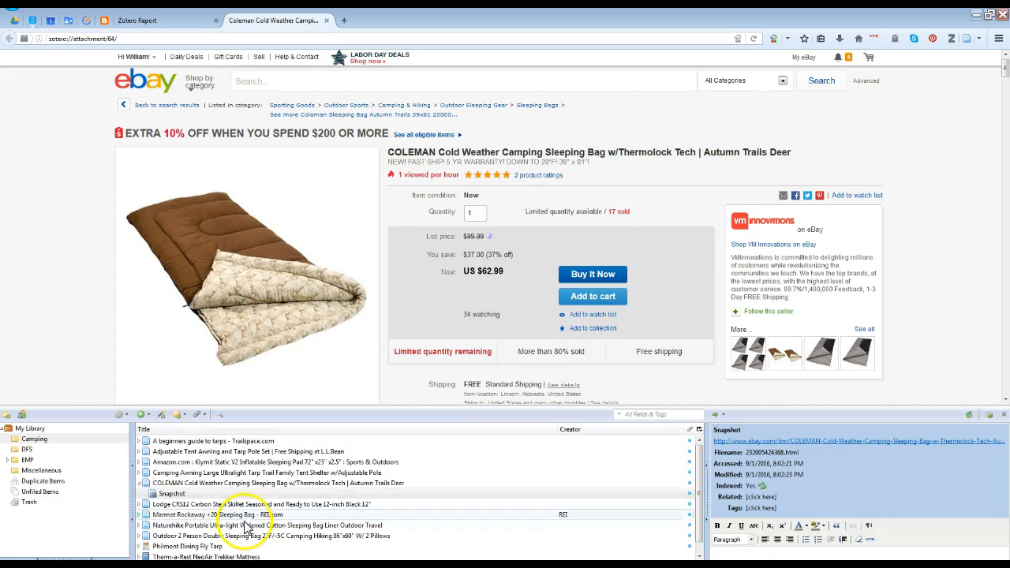
- Show the notes of the COLEMAN Cold Weather Camping Sleeping Bag item in Zotero and switch back to the Freeplane mind map
click(237, 483)
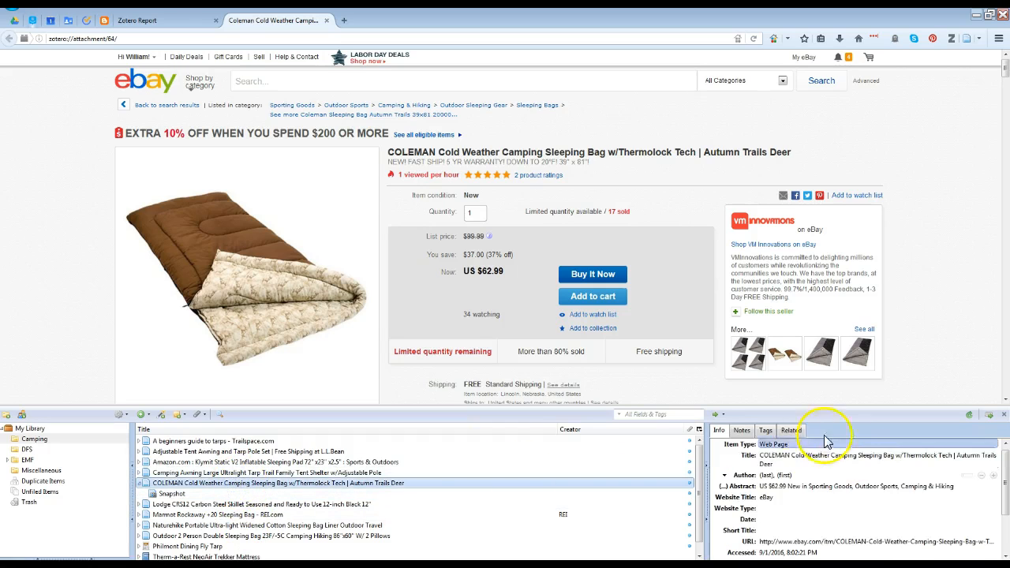
click(741, 430)
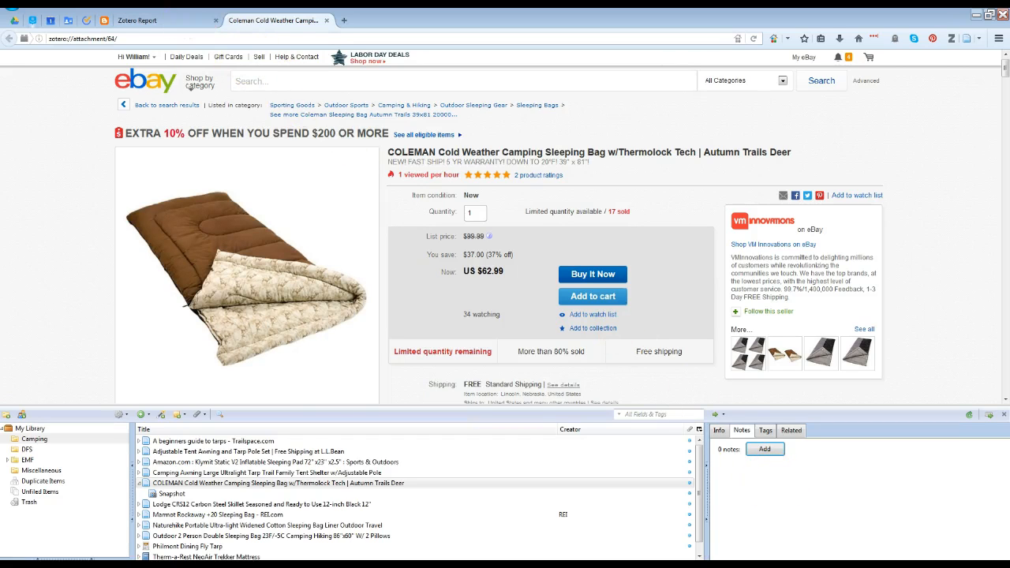
key(alt+Tab)
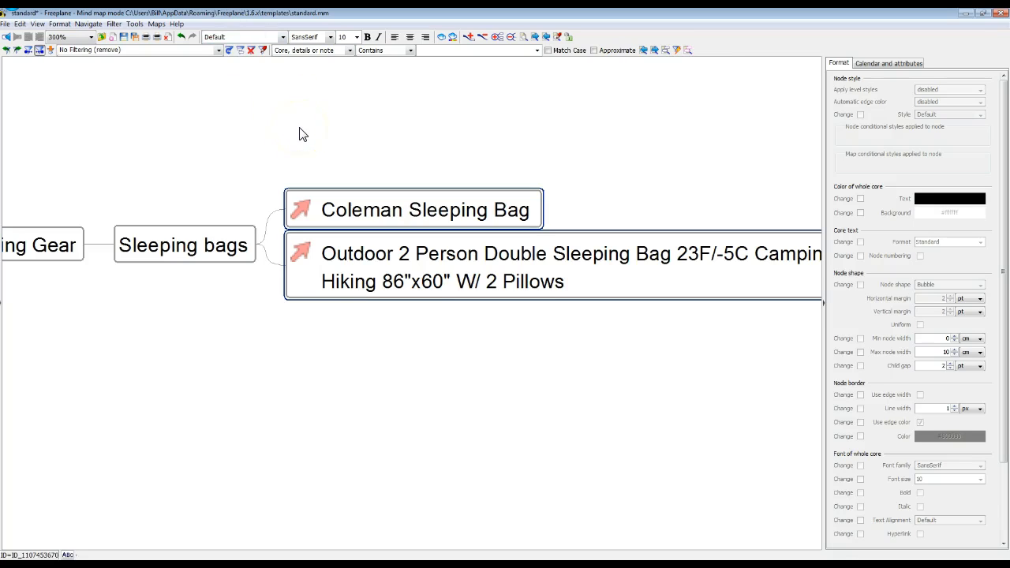